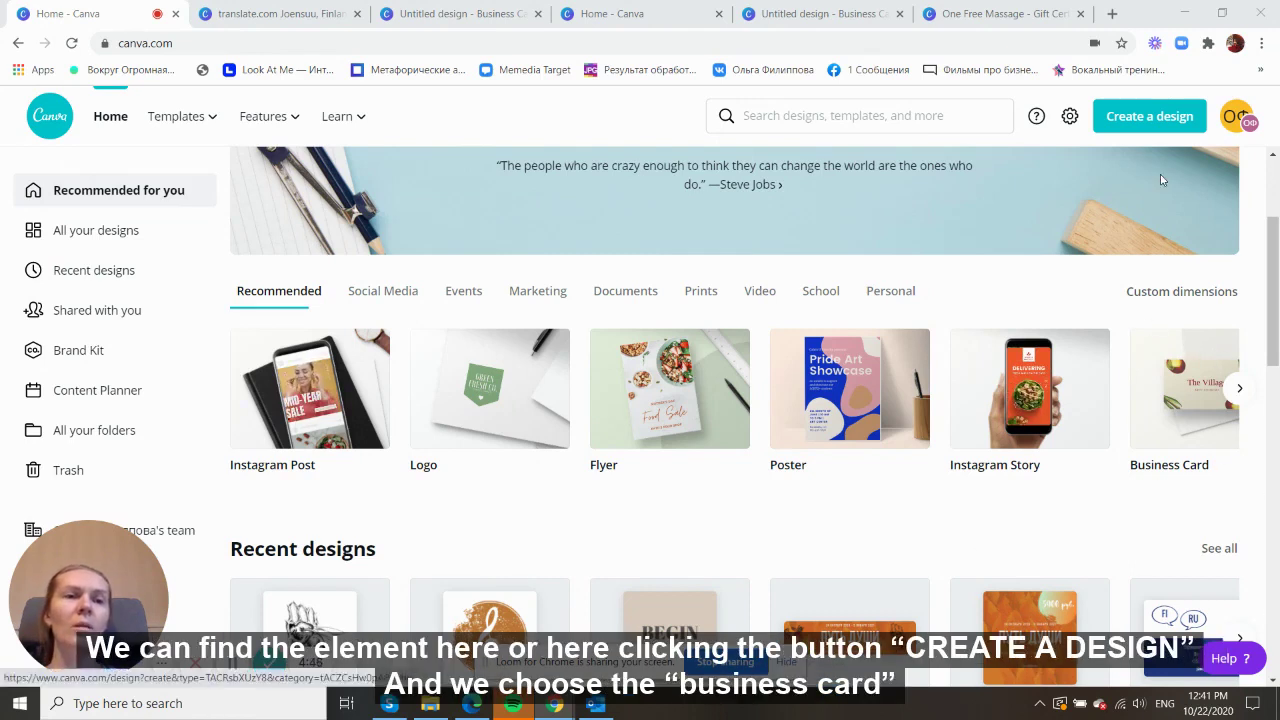
- Create a new blank Business Card design
click(1146, 125)
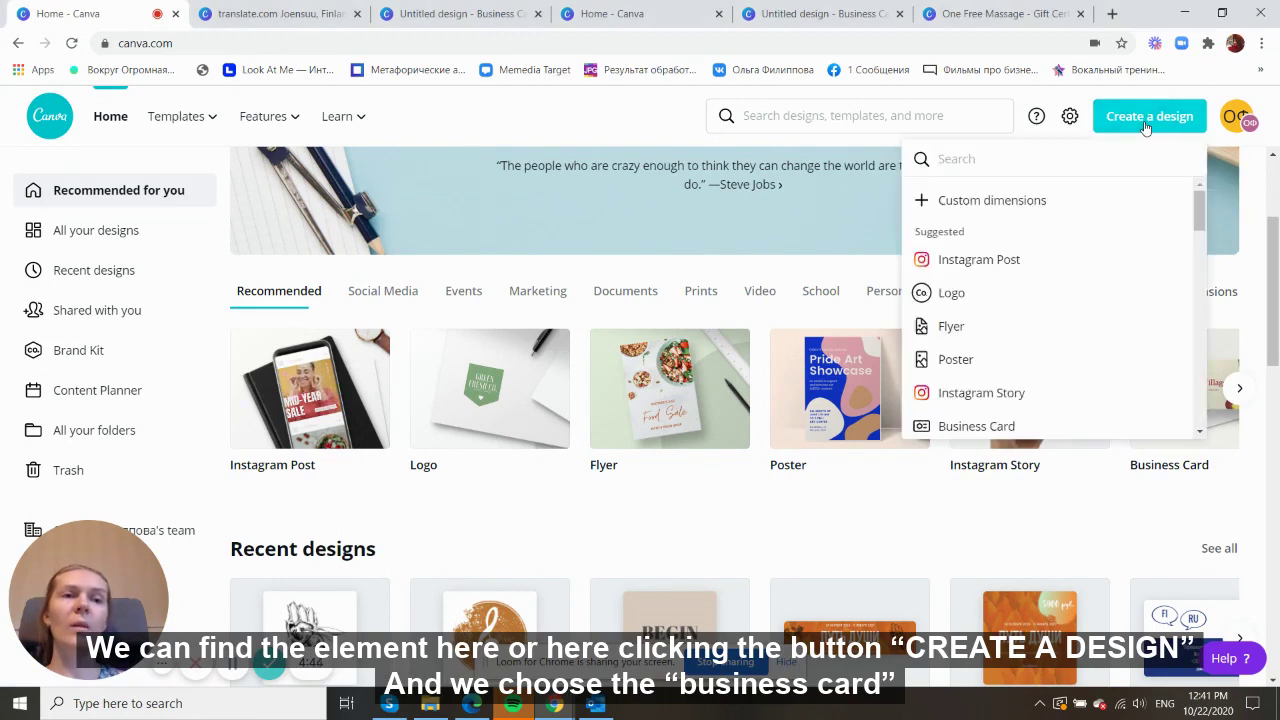
scroll(1091, 272, down, 2)
click(1030, 352)
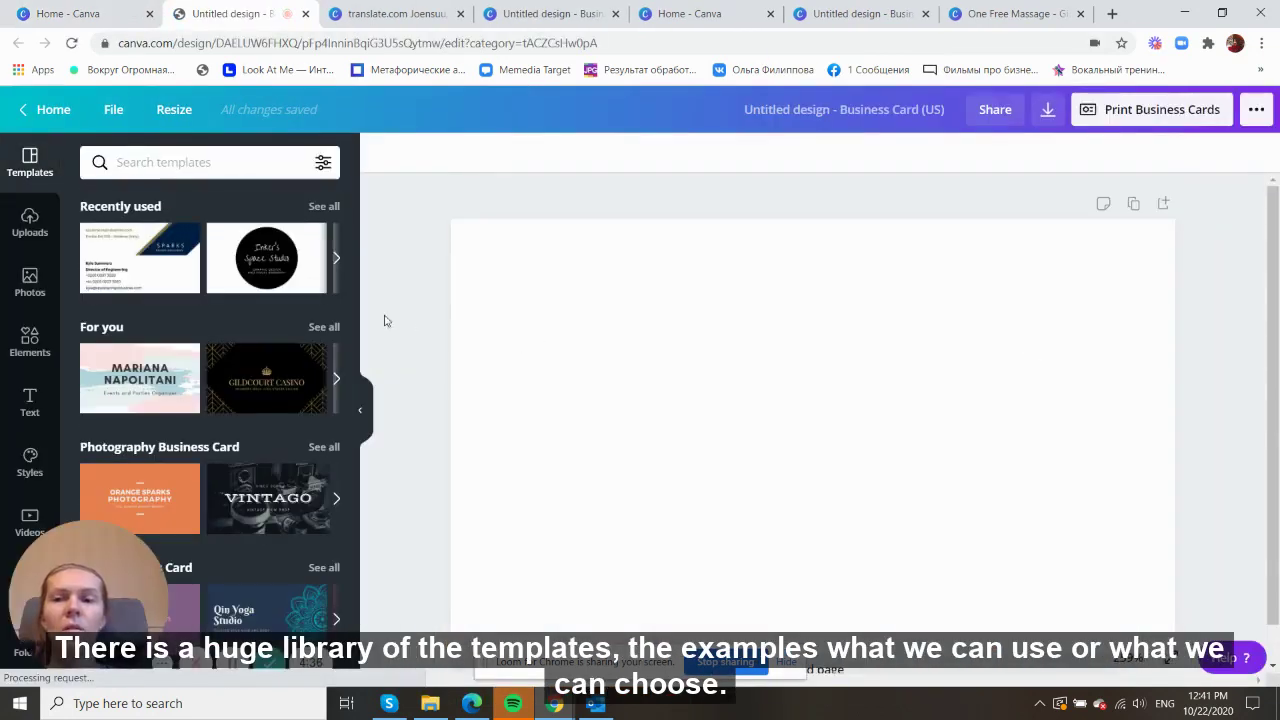
- Browse the business card templates and open the Black Dot Smudge Business Card in the Black And White category
scroll(234, 263, down, 3)
scroll(233, 262, down, 10)
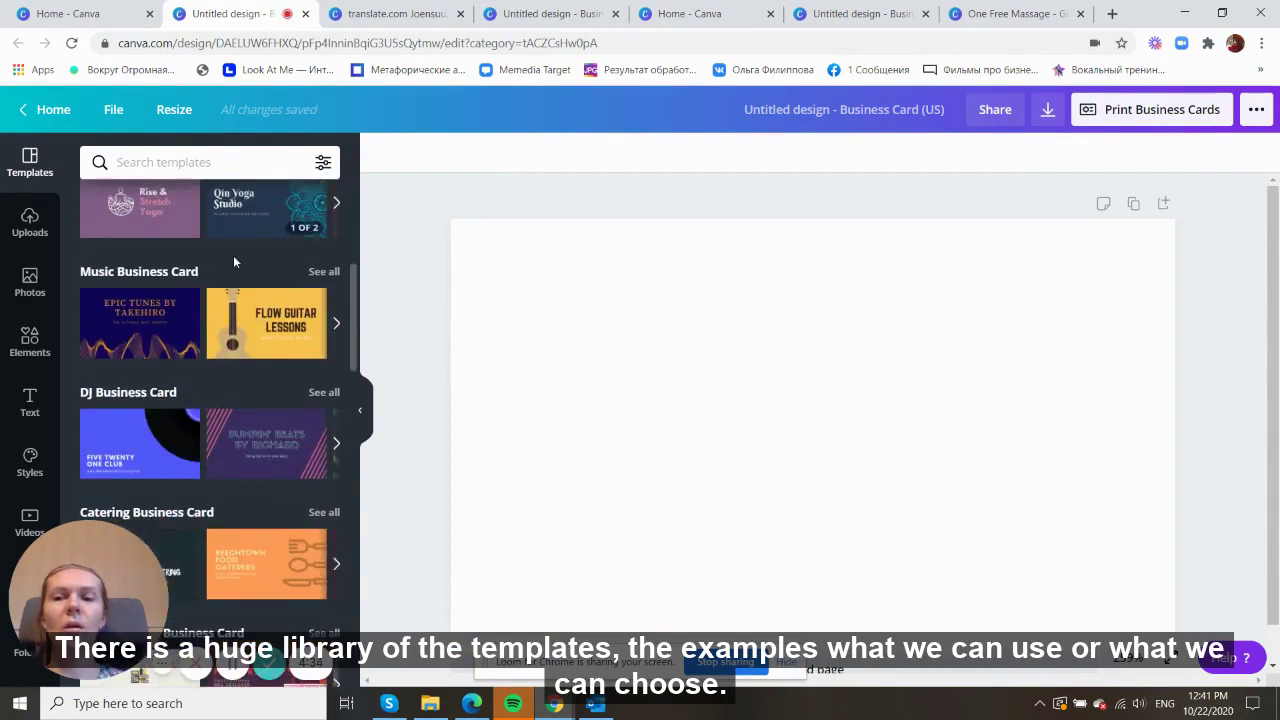
scroll(234, 262, down, 6)
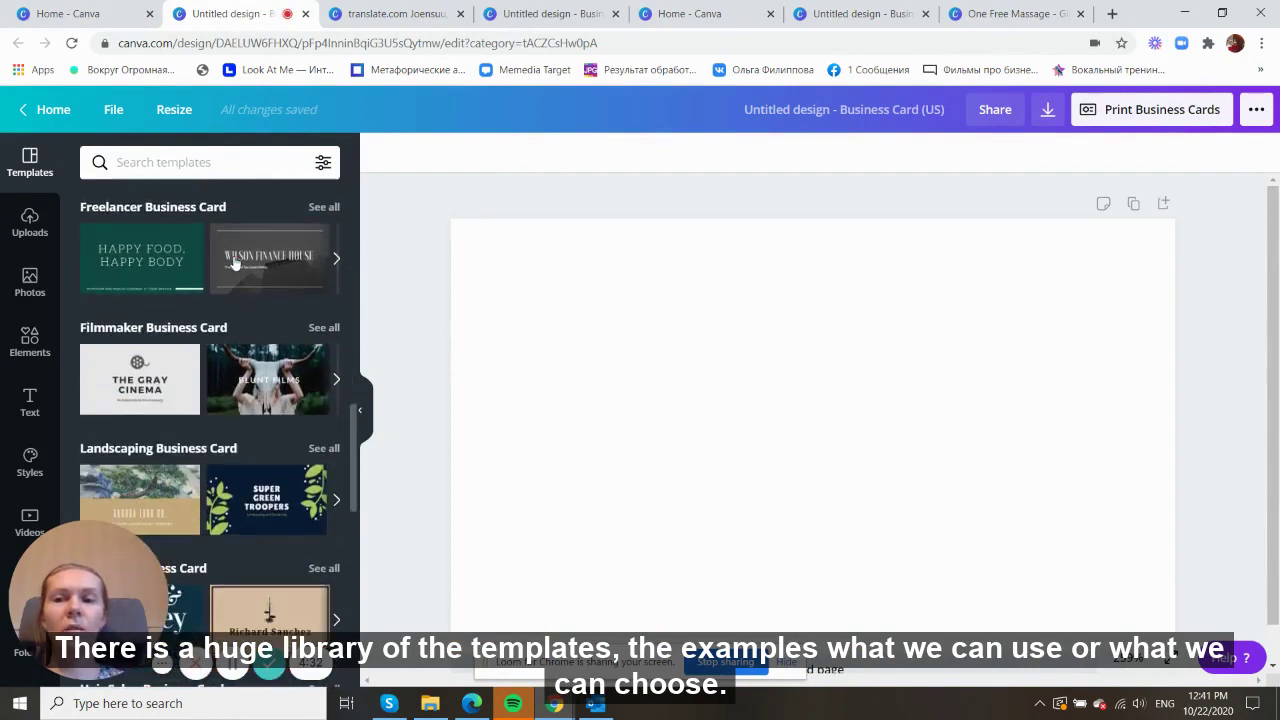
scroll(233, 262, down, 4)
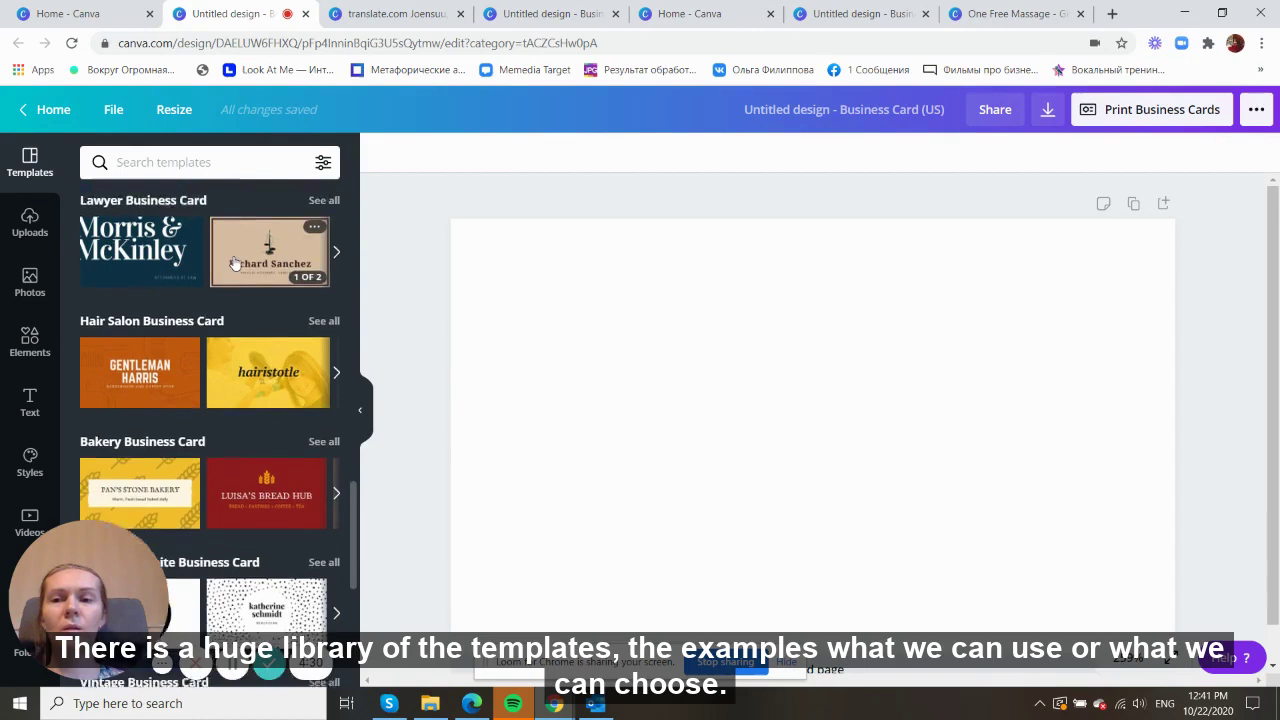
scroll(238, 288, down, 1)
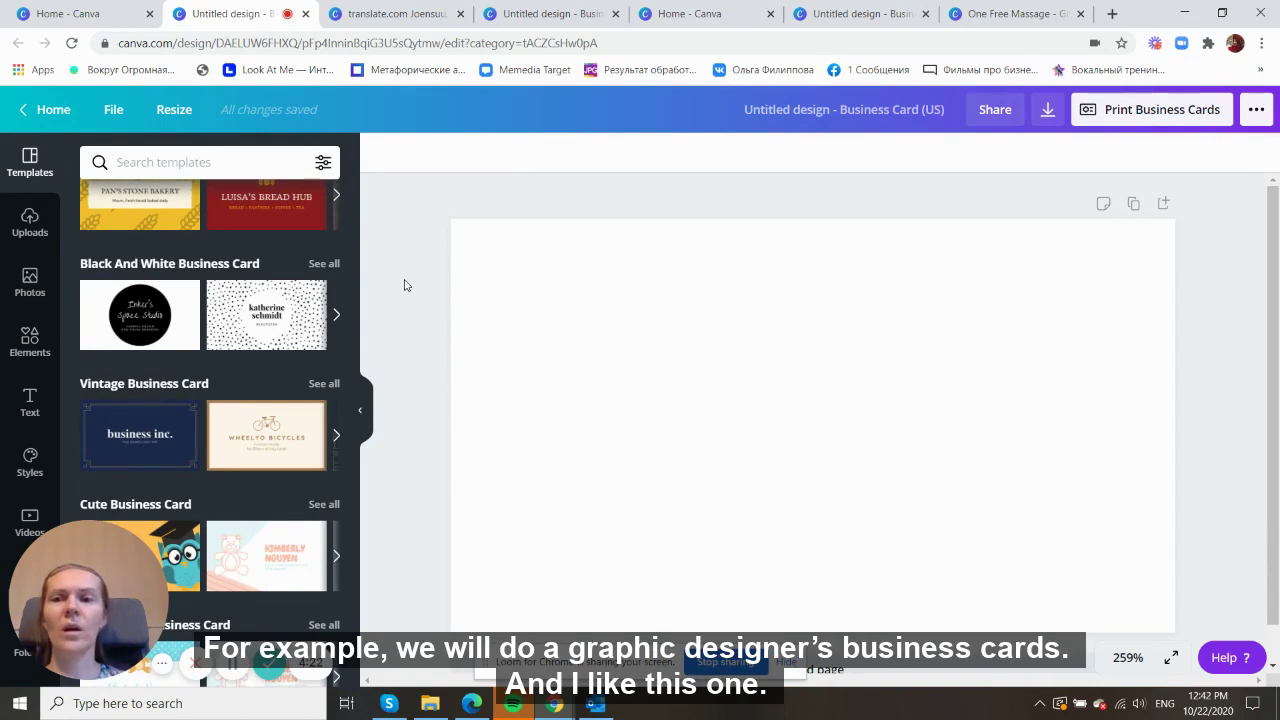
click(176, 314)
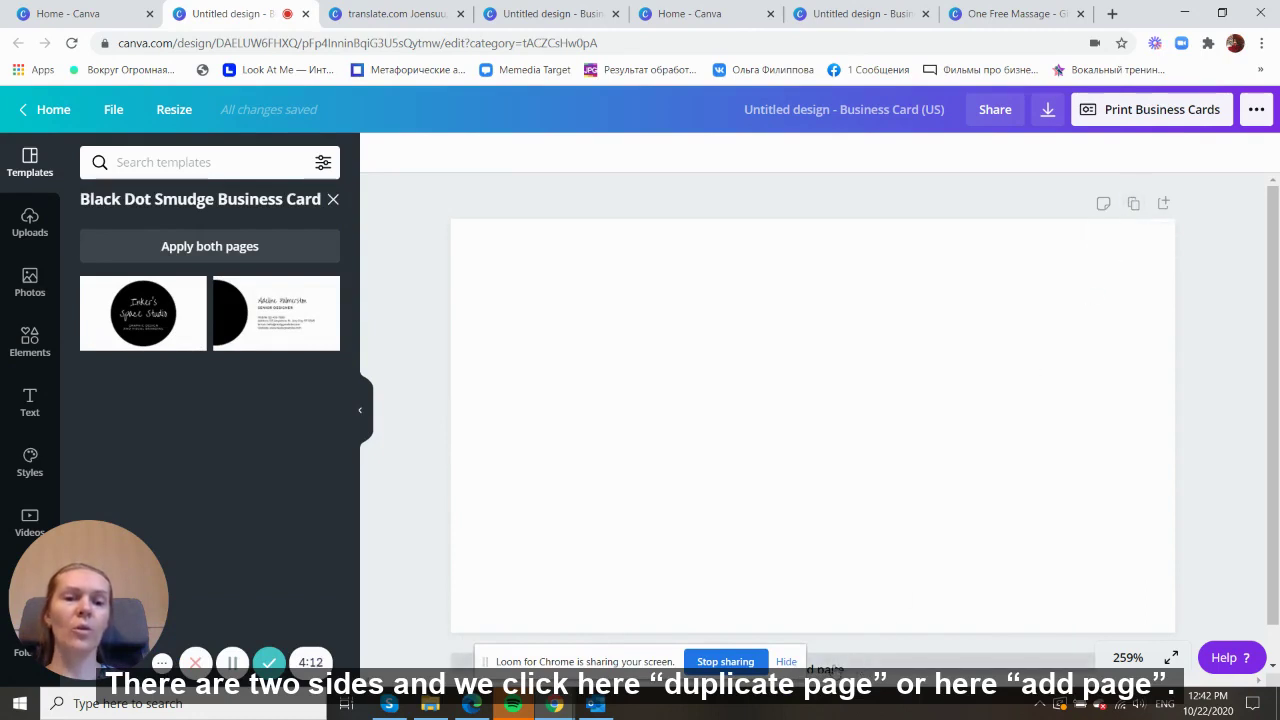
- Add a second page, applying the template's black-circle logo side to page 1 and its contact details side to page 2
click(833, 669)
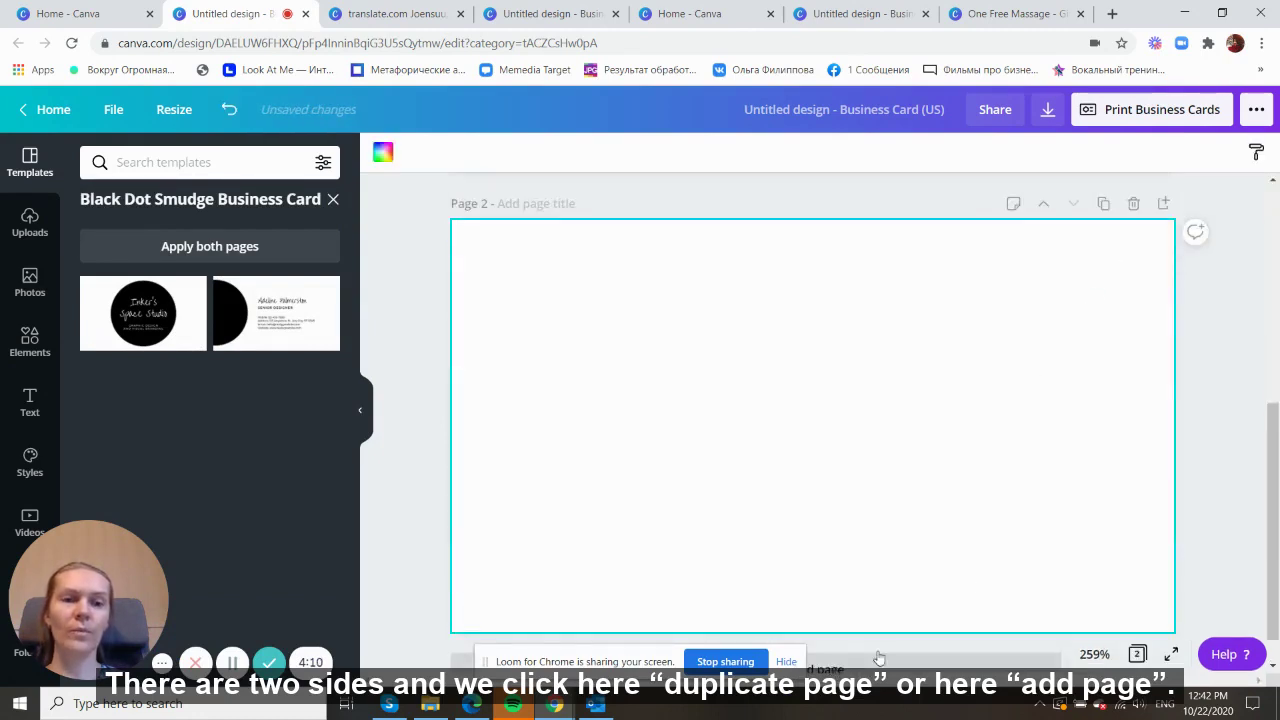
scroll(1238, 348, up, 3)
scroll(1238, 348, up, 2)
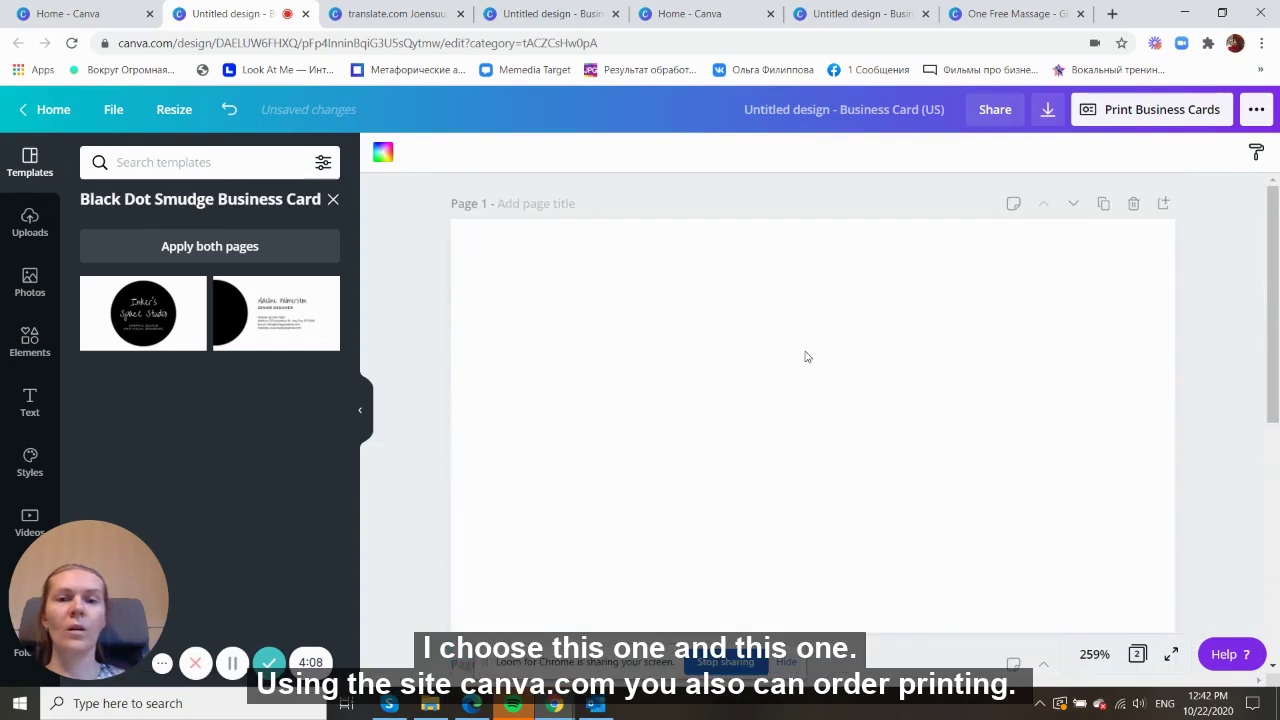
click(126, 320)
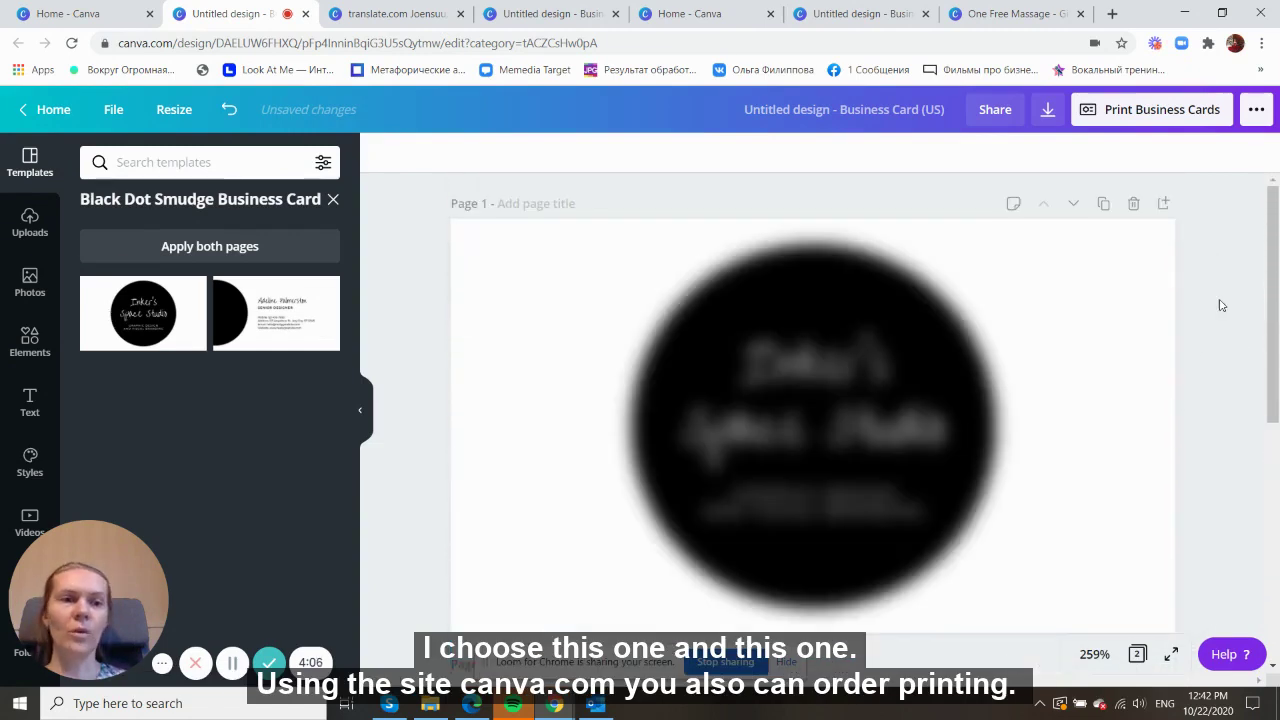
scroll(1219, 305, down, 5)
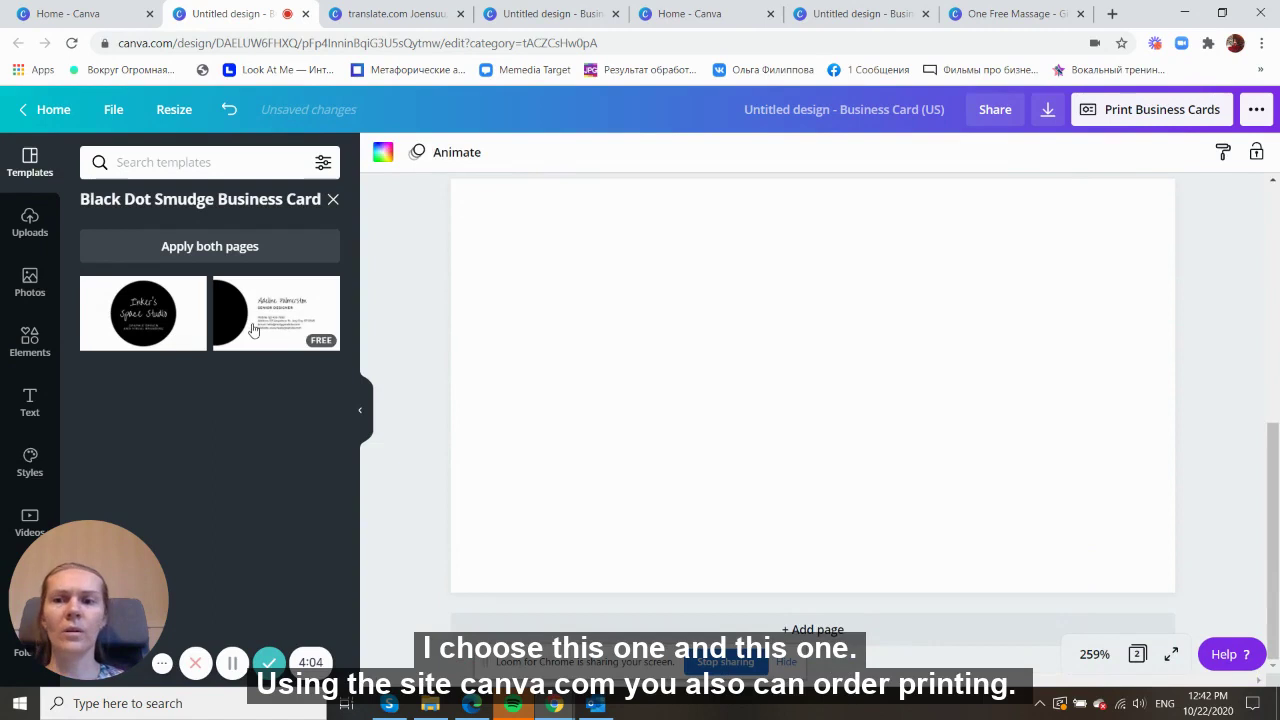
click(253, 330)
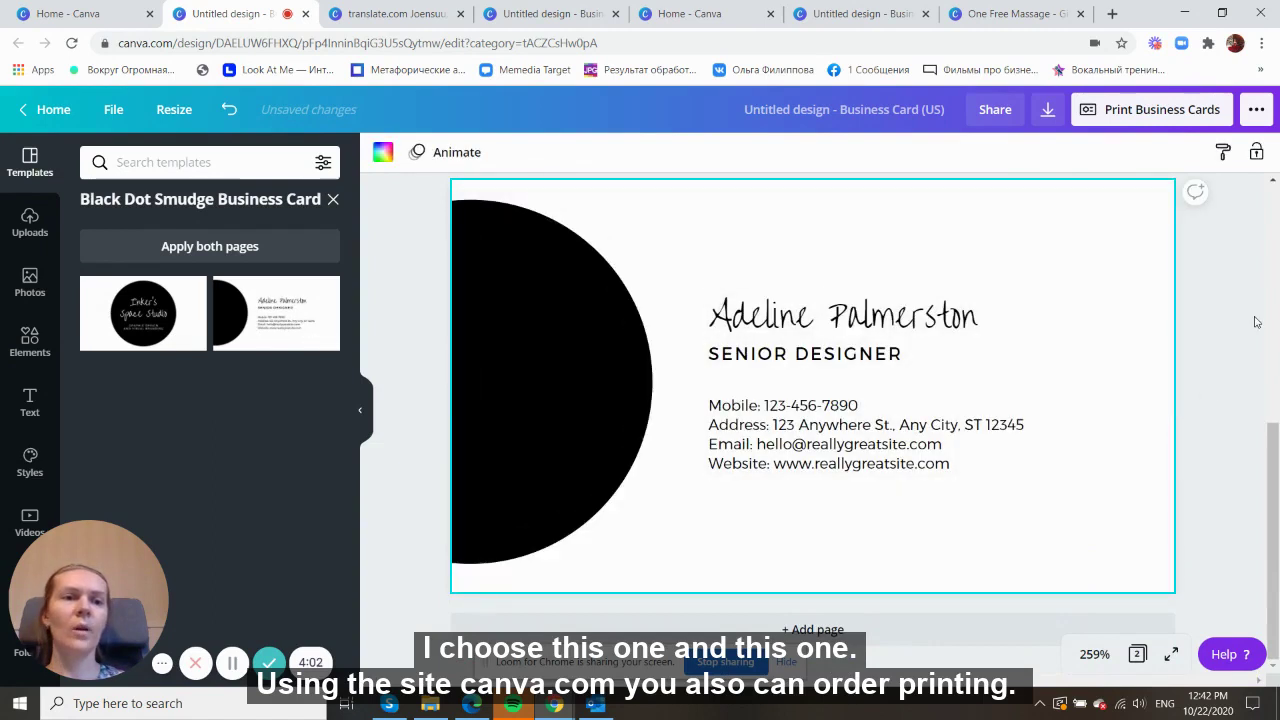
scroll(1257, 322, up, 5)
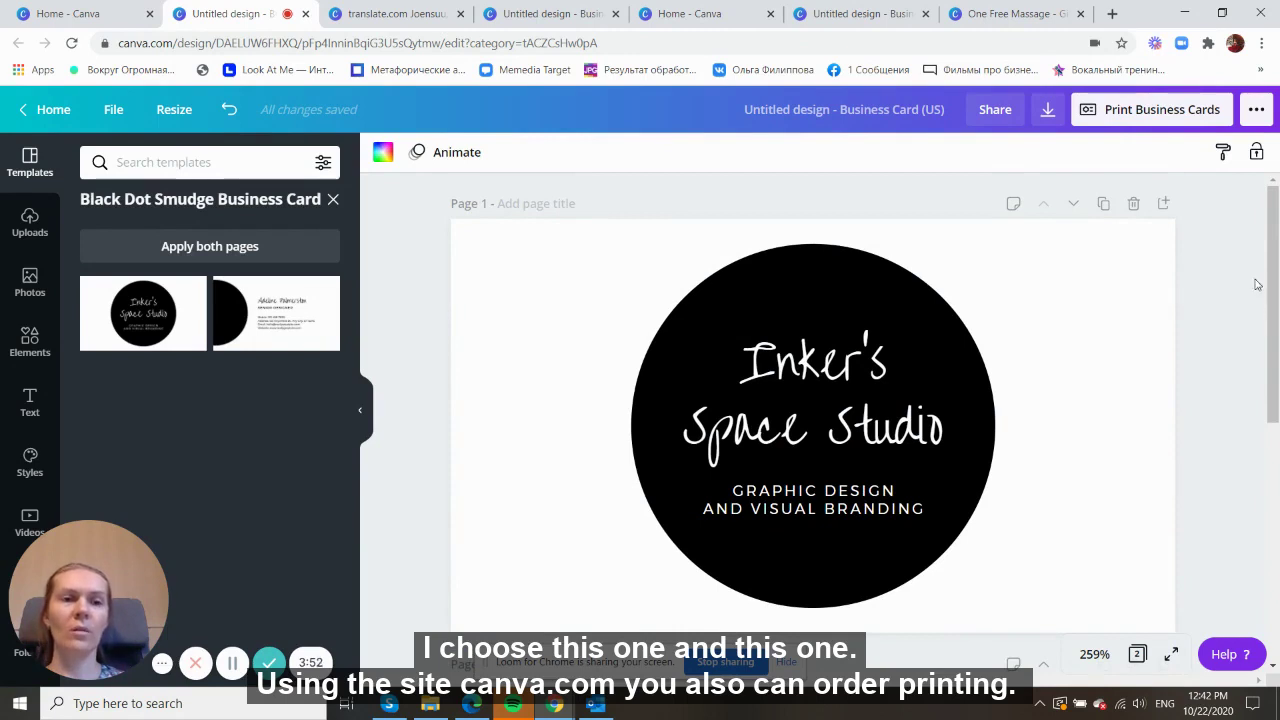
- Review the print order settings for double-sided business cards, including paper, finish and number of copies
click(1147, 114)
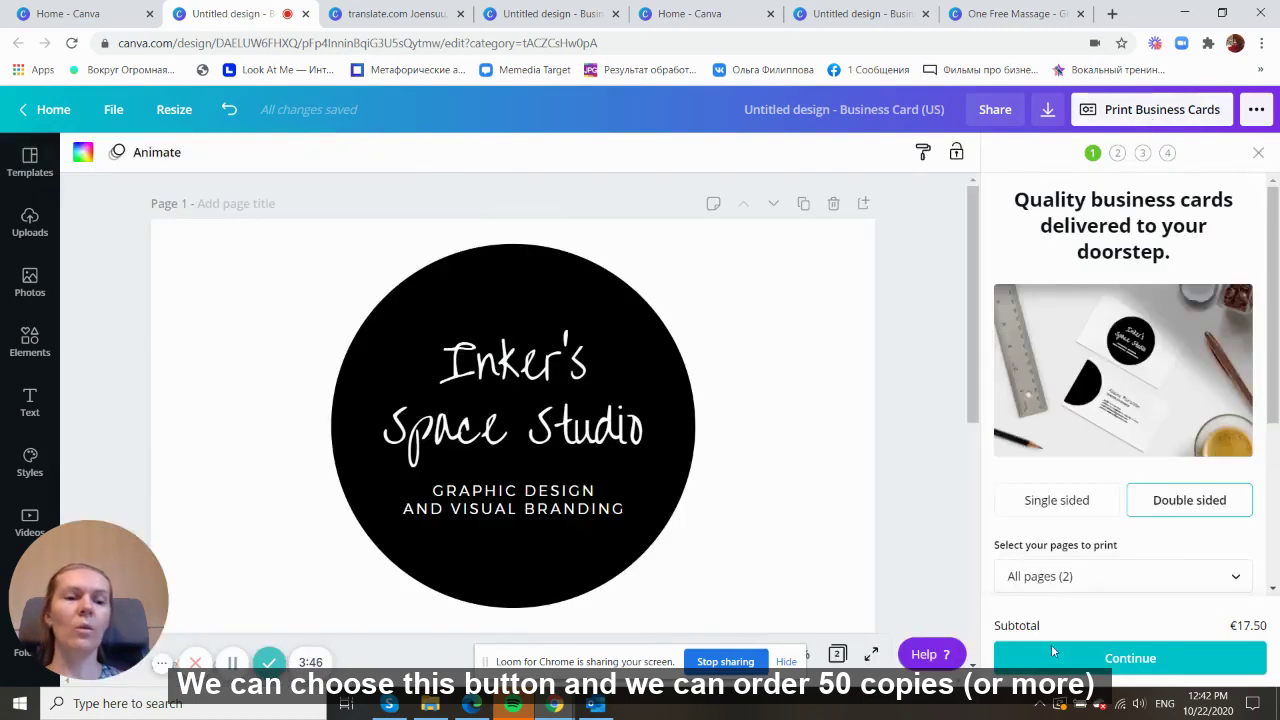
click(1181, 517)
scroll(1175, 500, down, 3)
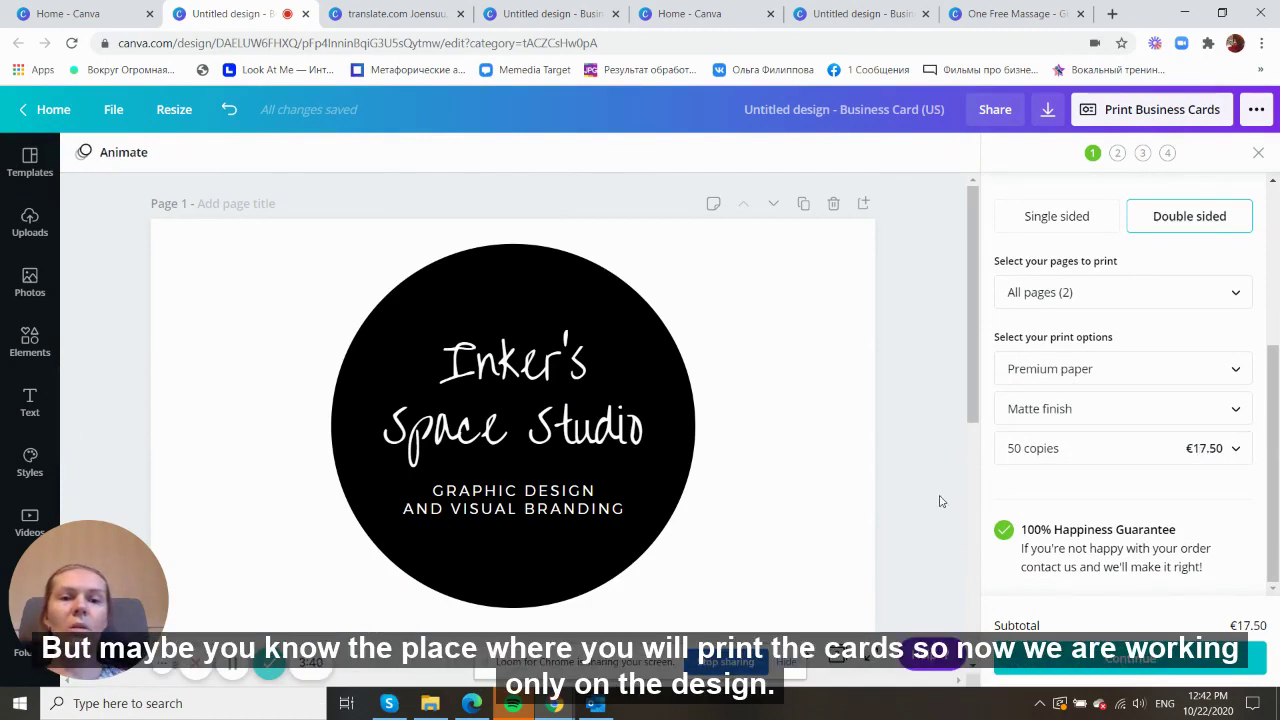
click(1259, 154)
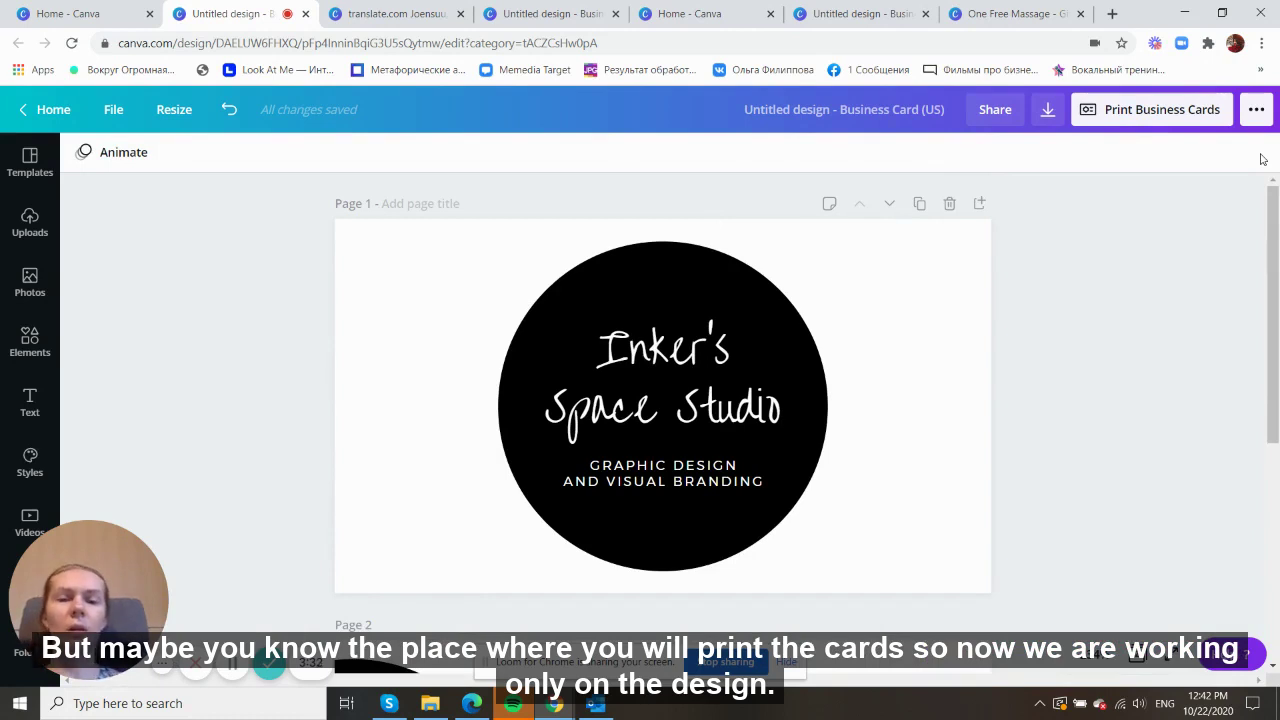
- Ungroup the studio name and tagline on page 1 and nudge both texts slightly up, centred in the circle
click(714, 358)
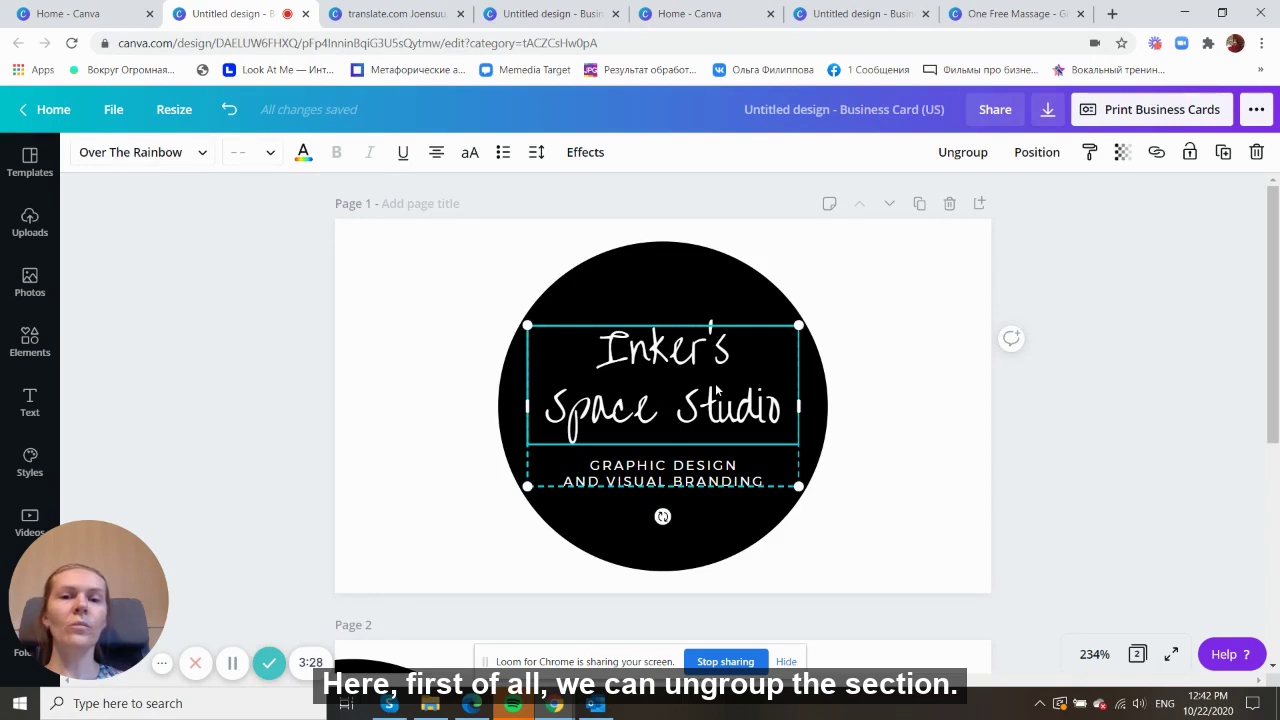
mouse_move(711, 393)
mouse_down()
mouse_move(696, 353)
mouse_move(703, 405)
mouse_move(704, 376)
mouse_move(705, 392)
mouse_up()
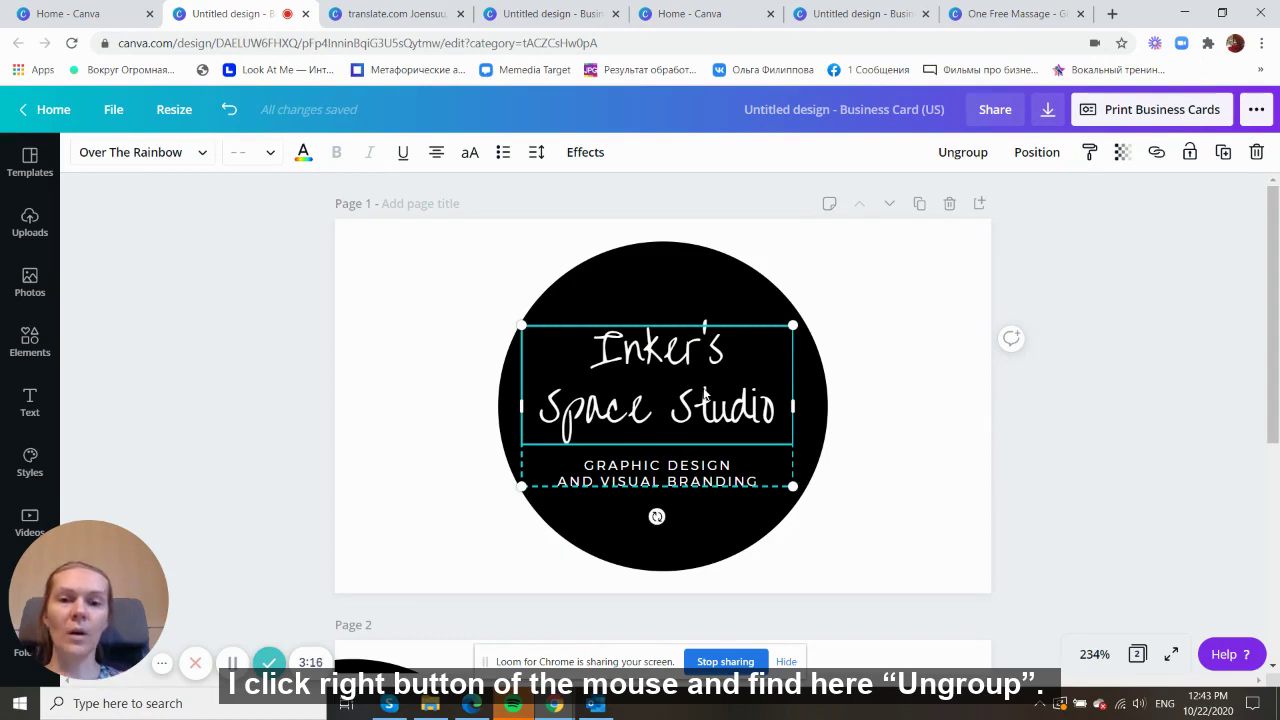
right_click(704, 395)
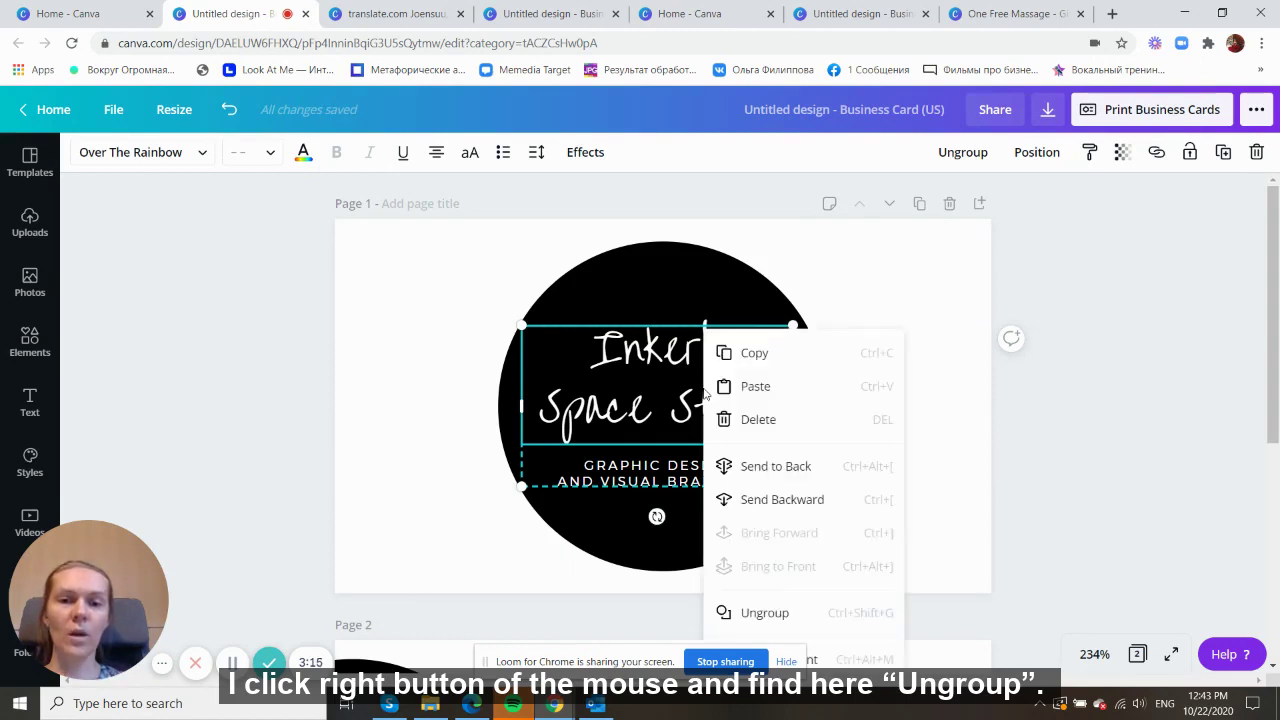
click(766, 618)
mouse_move(734, 396)
mouse_down()
mouse_move(728, 362)
mouse_move(740, 388)
mouse_up()
right_click(740, 388)
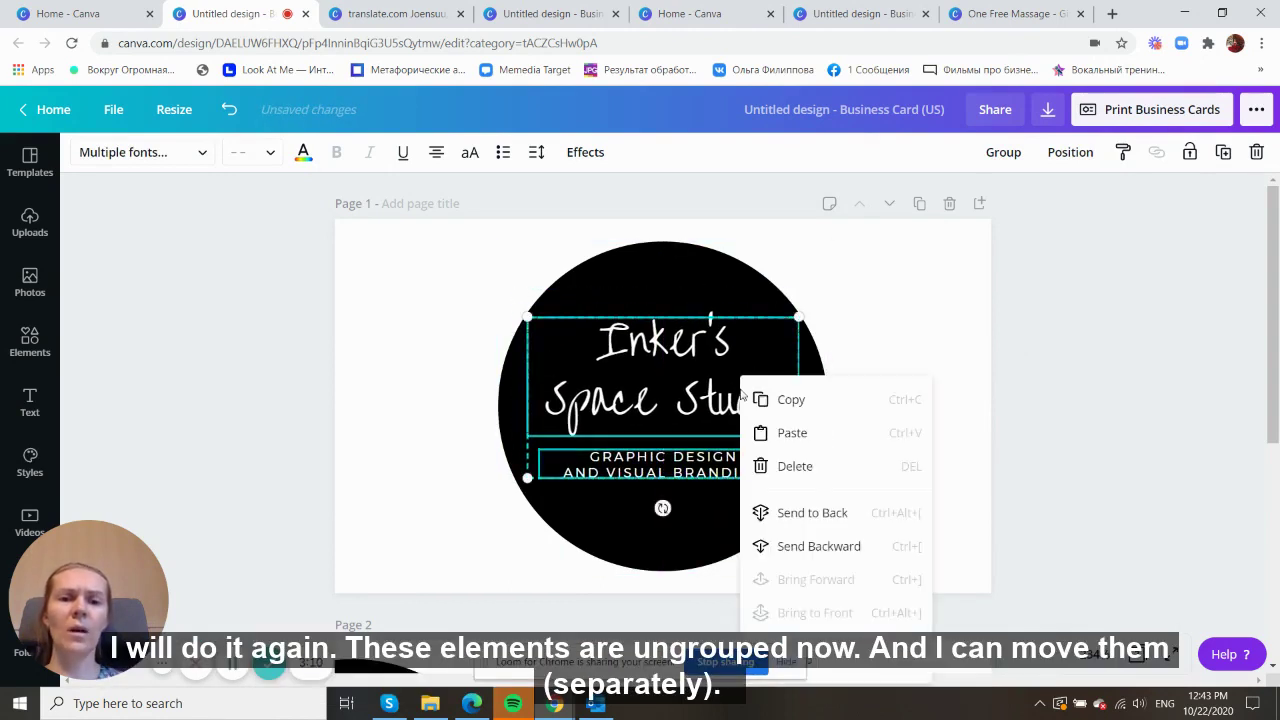
scroll(1090, 369, down, 1)
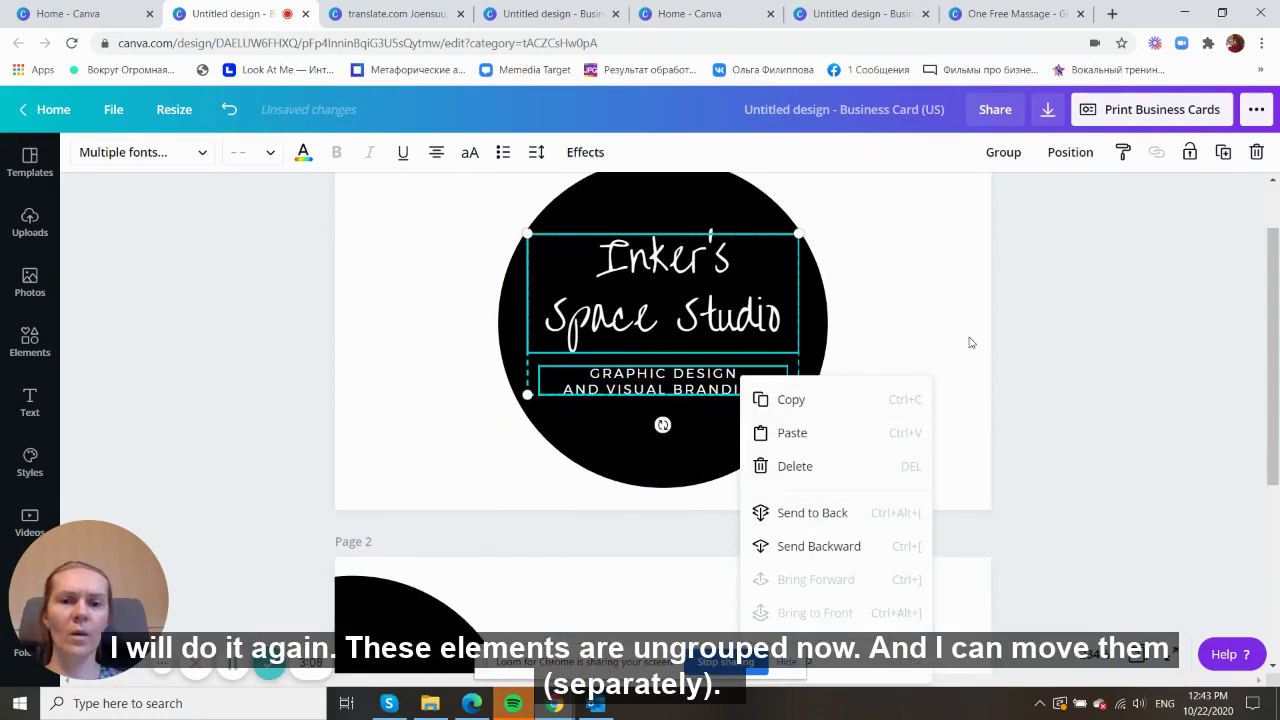
click(683, 292)
click(704, 358)
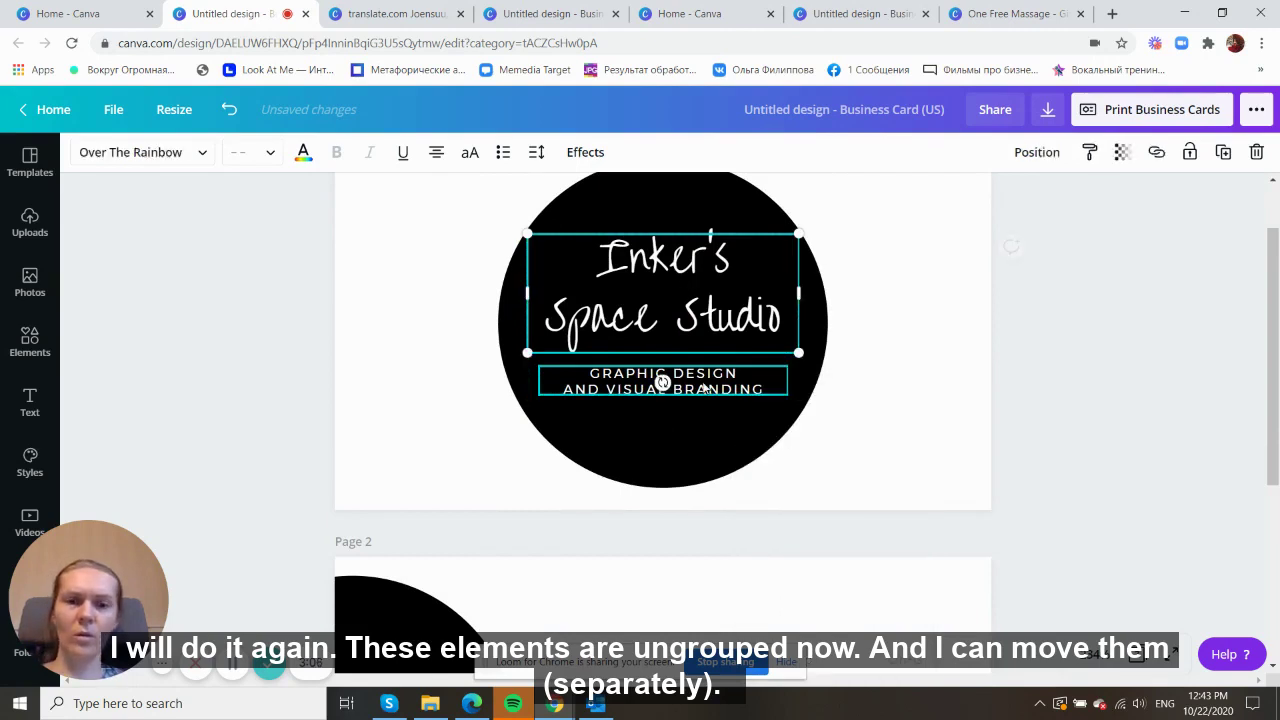
right_click(705, 385)
scroll(1009, 473, down, 2)
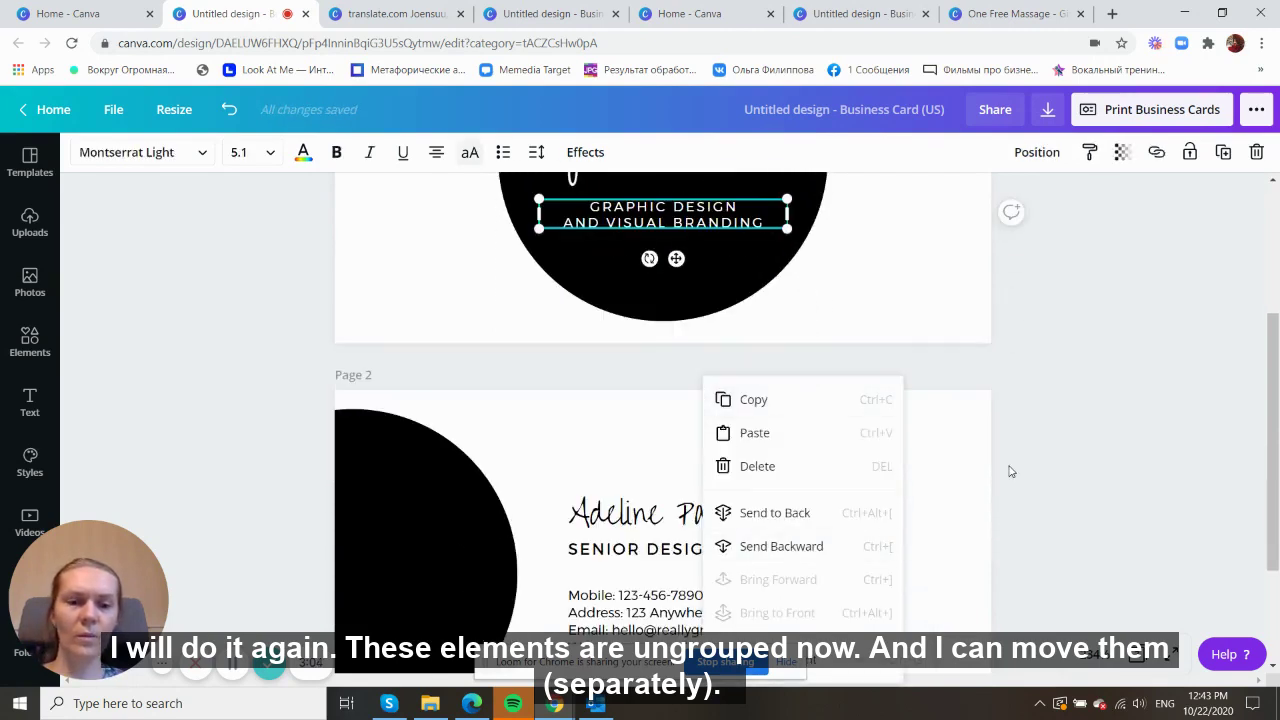
click(819, 666)
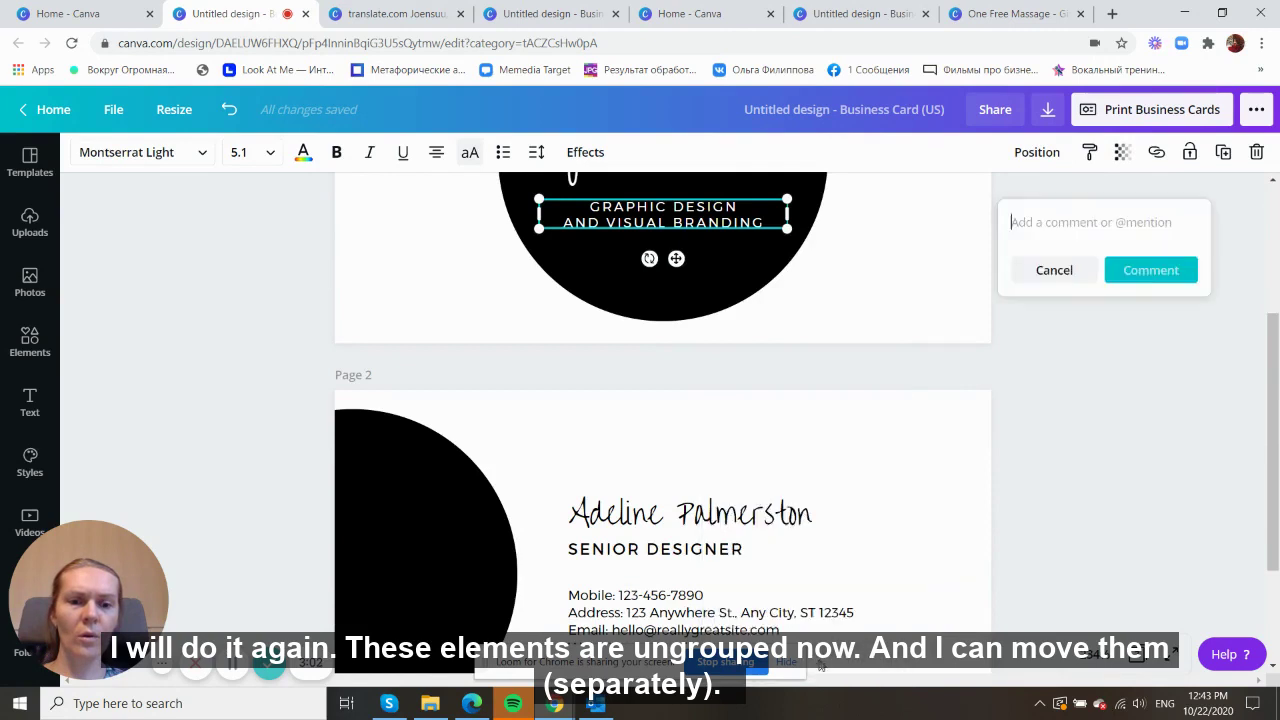
- Move the studio name slightly up and the tagline slightly down inside the circle on page 1, keeping both centred
scroll(960, 452, up, 3)
click(680, 376)
mouse_move(680, 376)
mouse_down()
mouse_move(680, 315)
mouse_move(680, 359)
mouse_up()
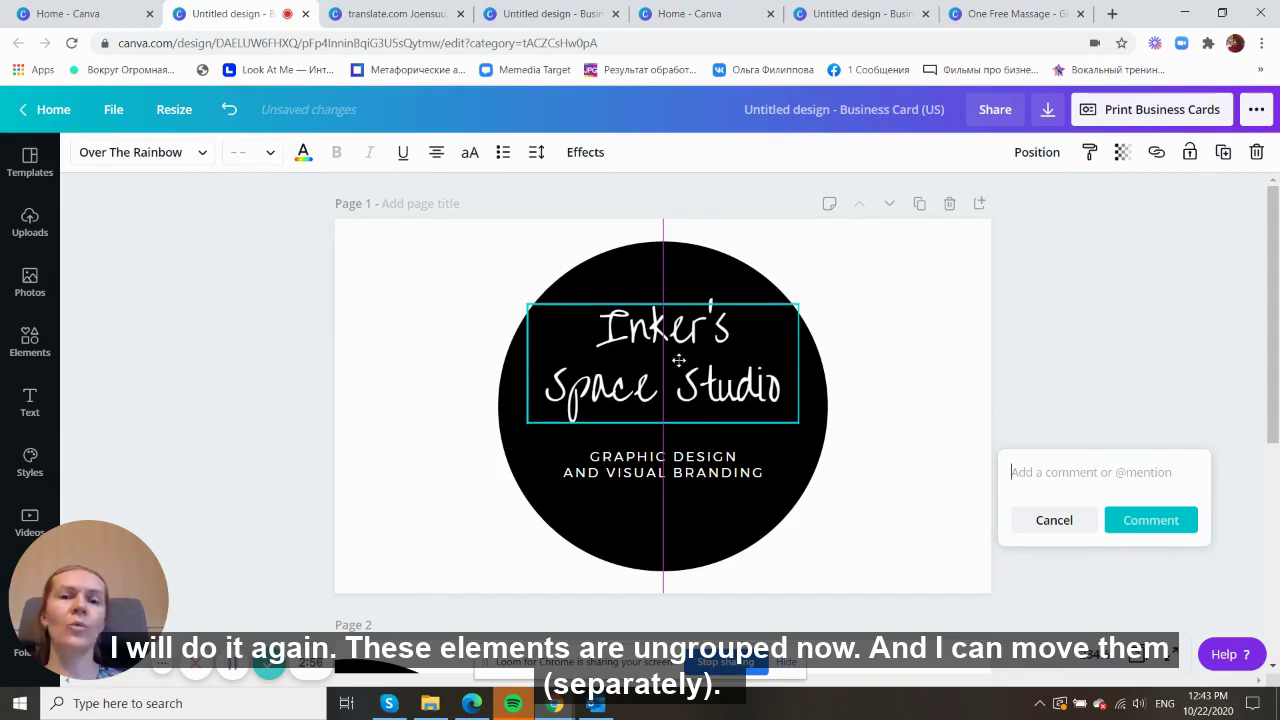
drag(663, 453, 705, 478)
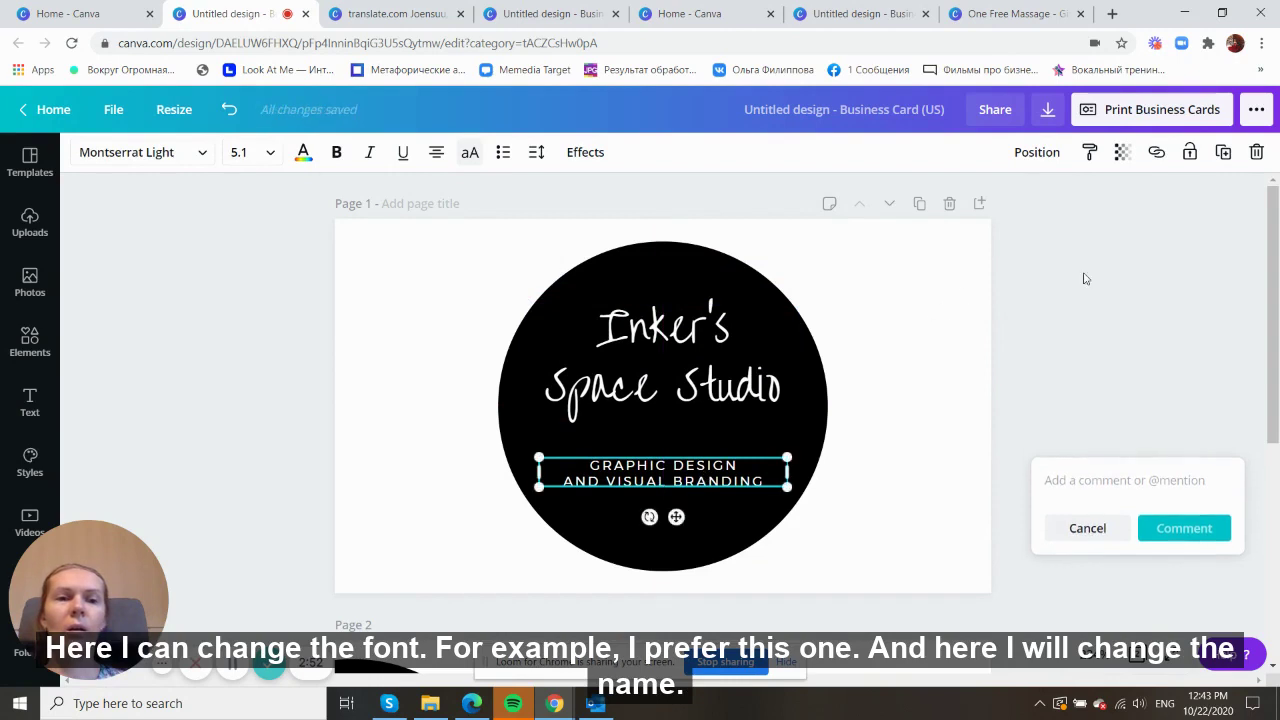
- Change the font of both lines of the "Inker's Space Studio" title to Playlist Script
click(666, 380)
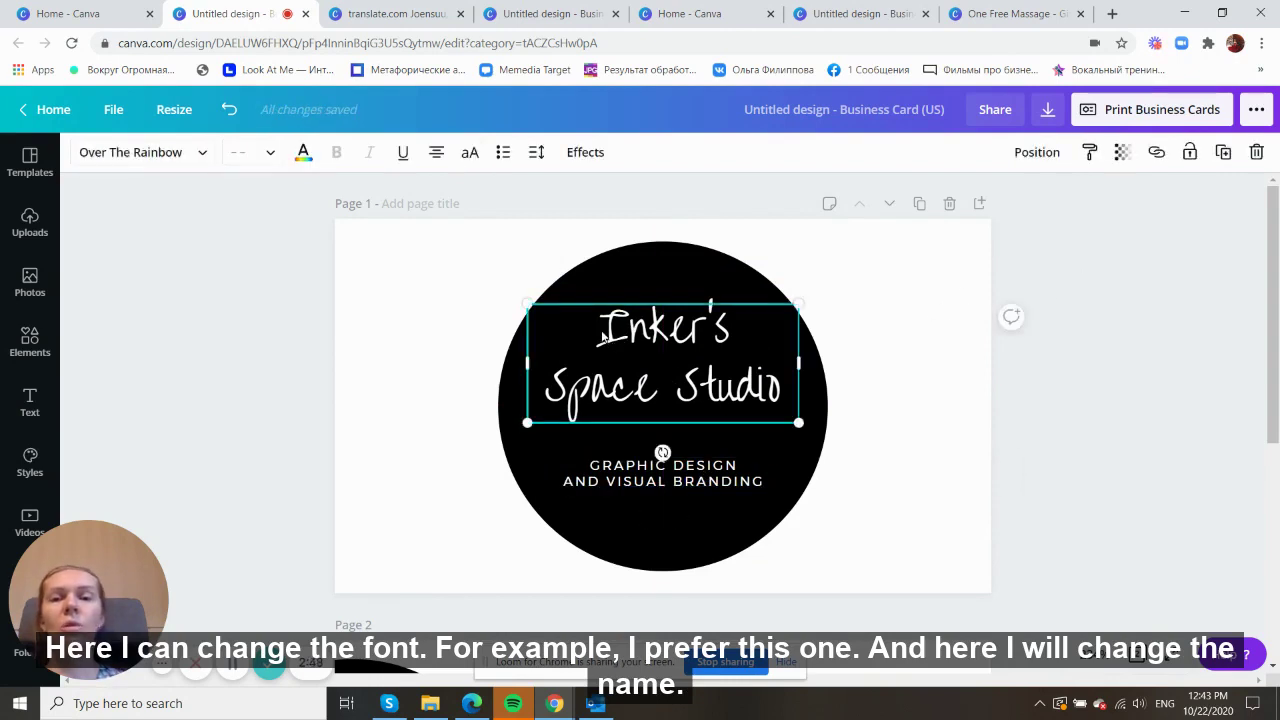
click(710, 345)
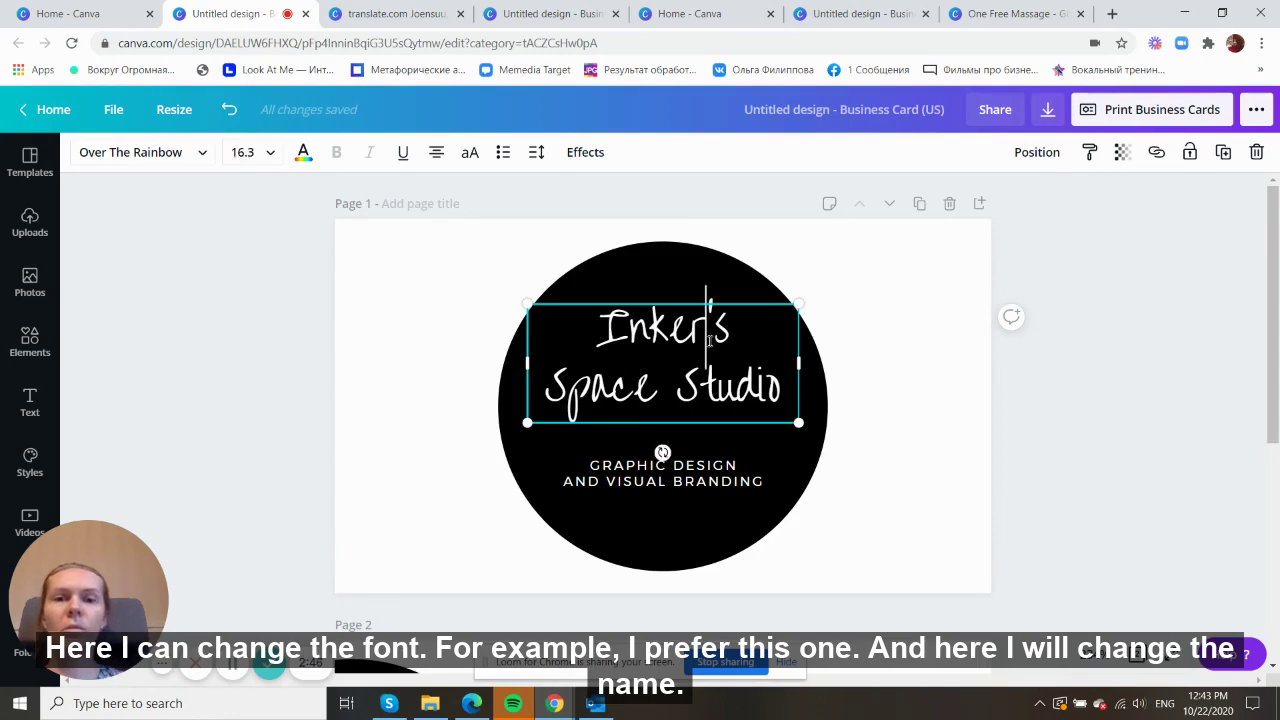
click(153, 152)
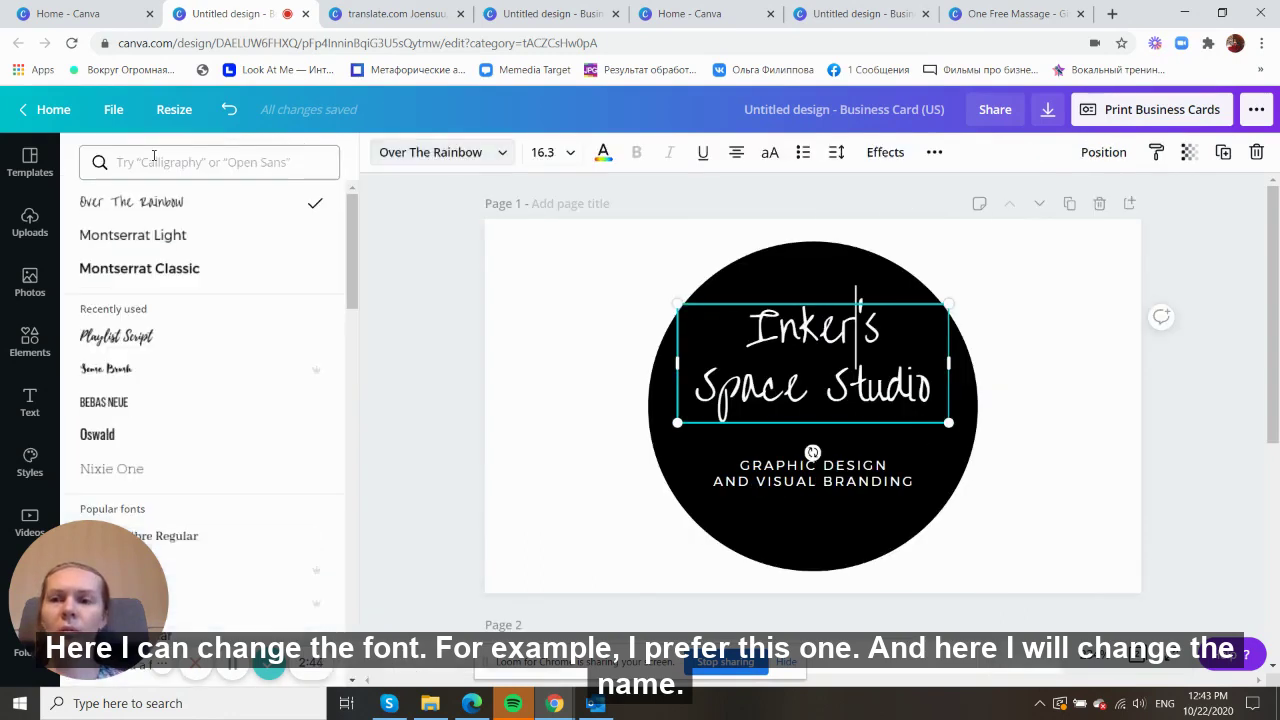
click(116, 337)
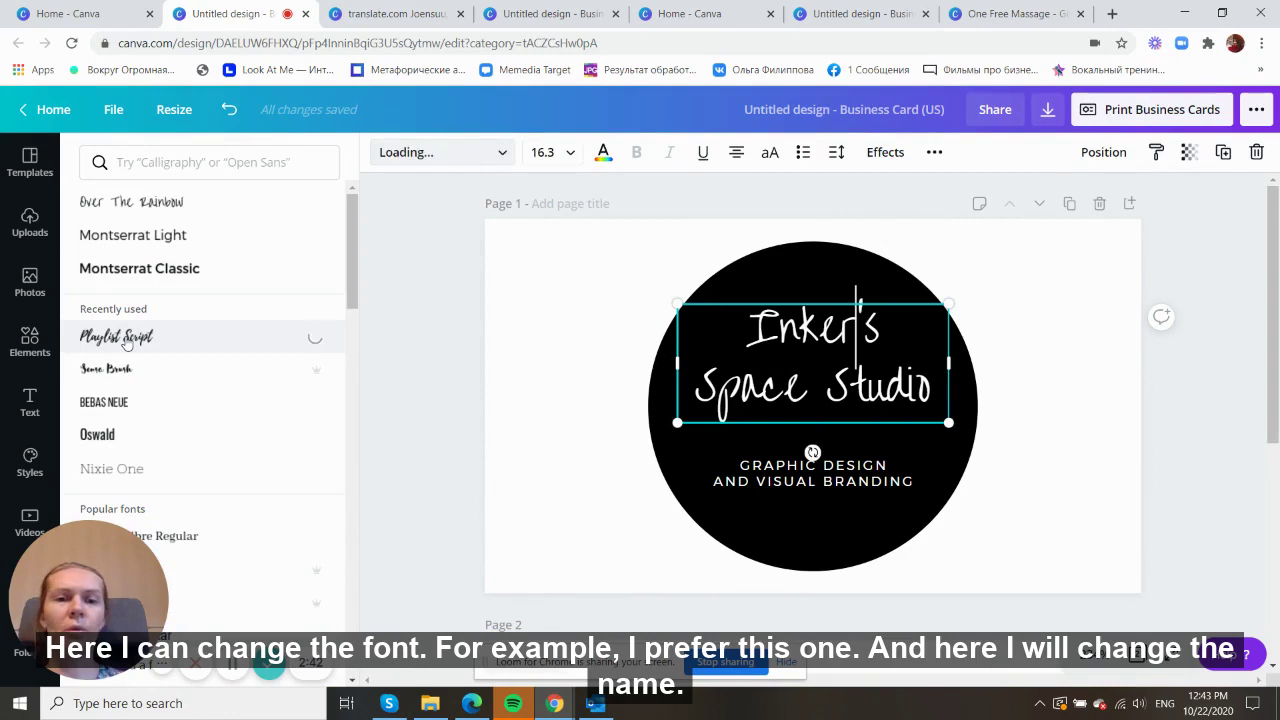
drag(696, 395, 943, 393)
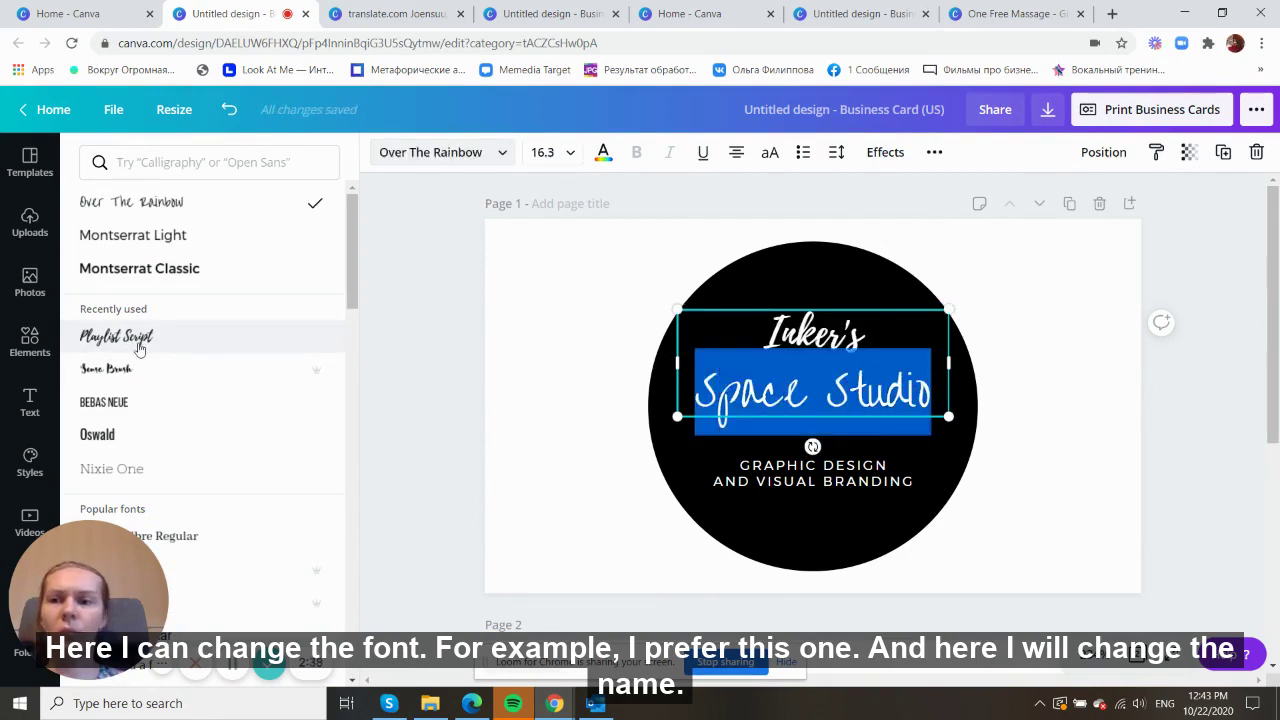
click(180, 340)
click(1094, 359)
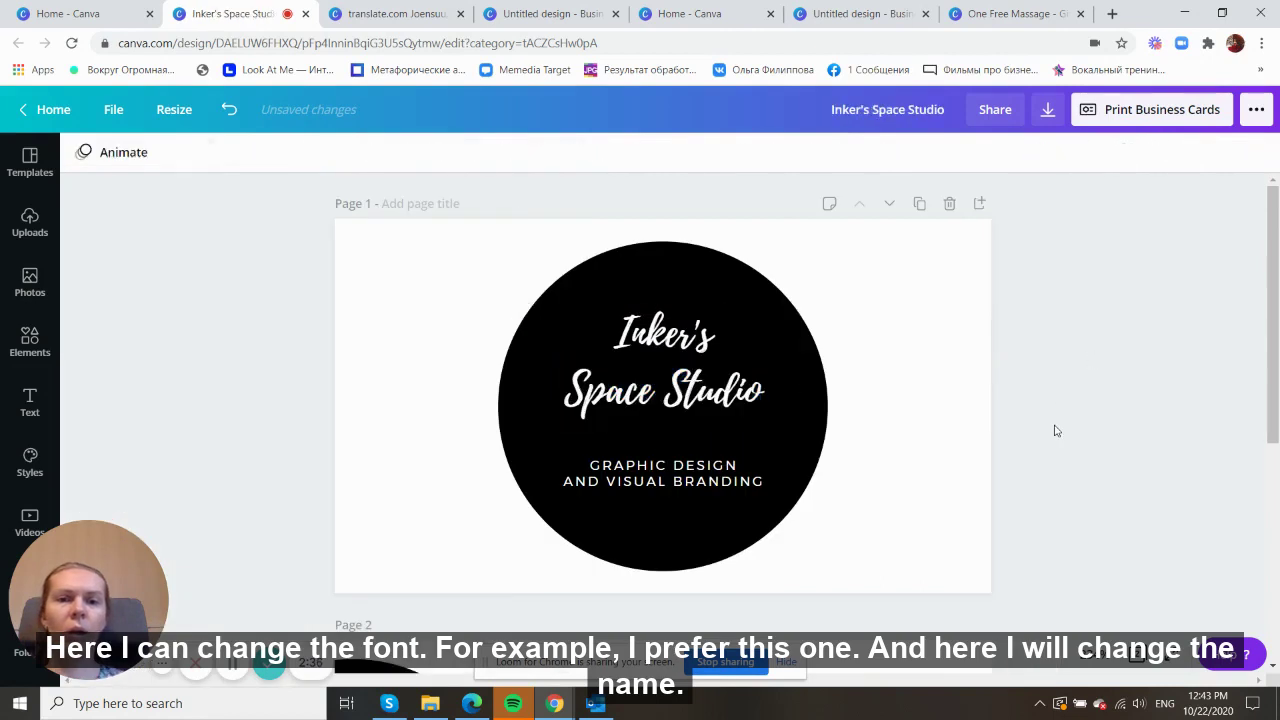
- Replace the word "Inker's" in the page 1 title with "Design"
click(628, 366)
drag(614, 335, 742, 333)
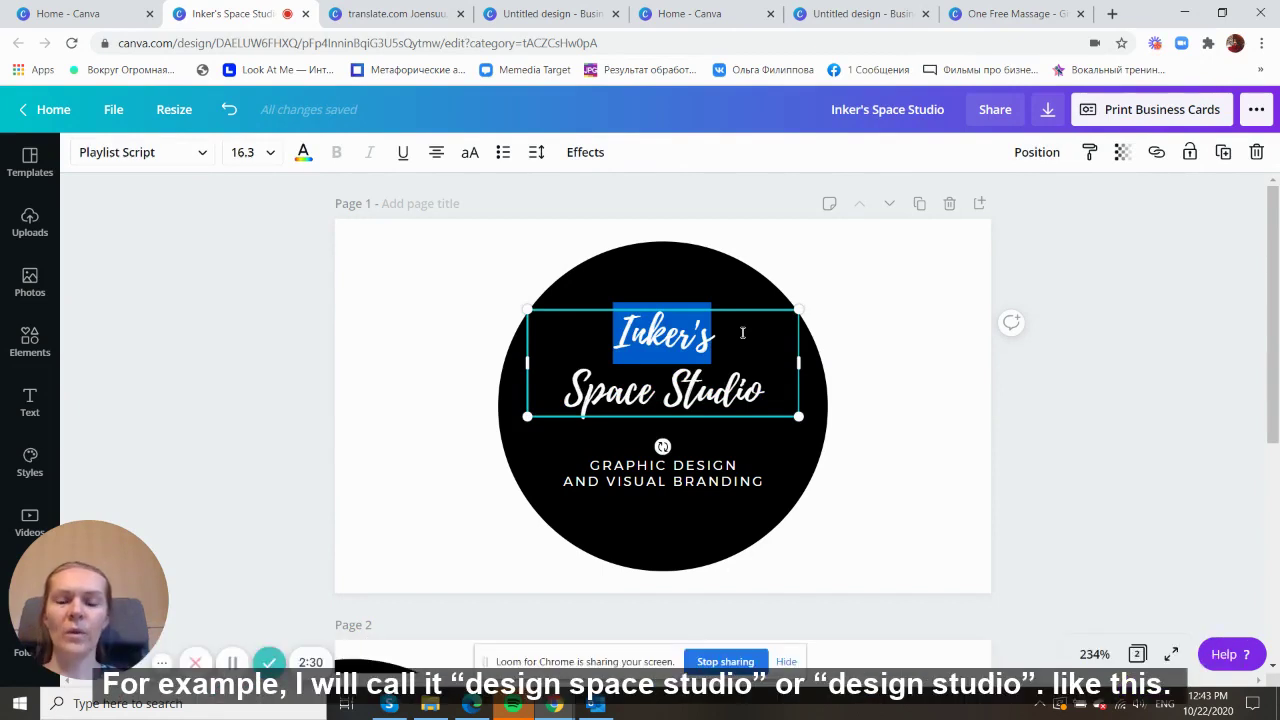
text(Desin)
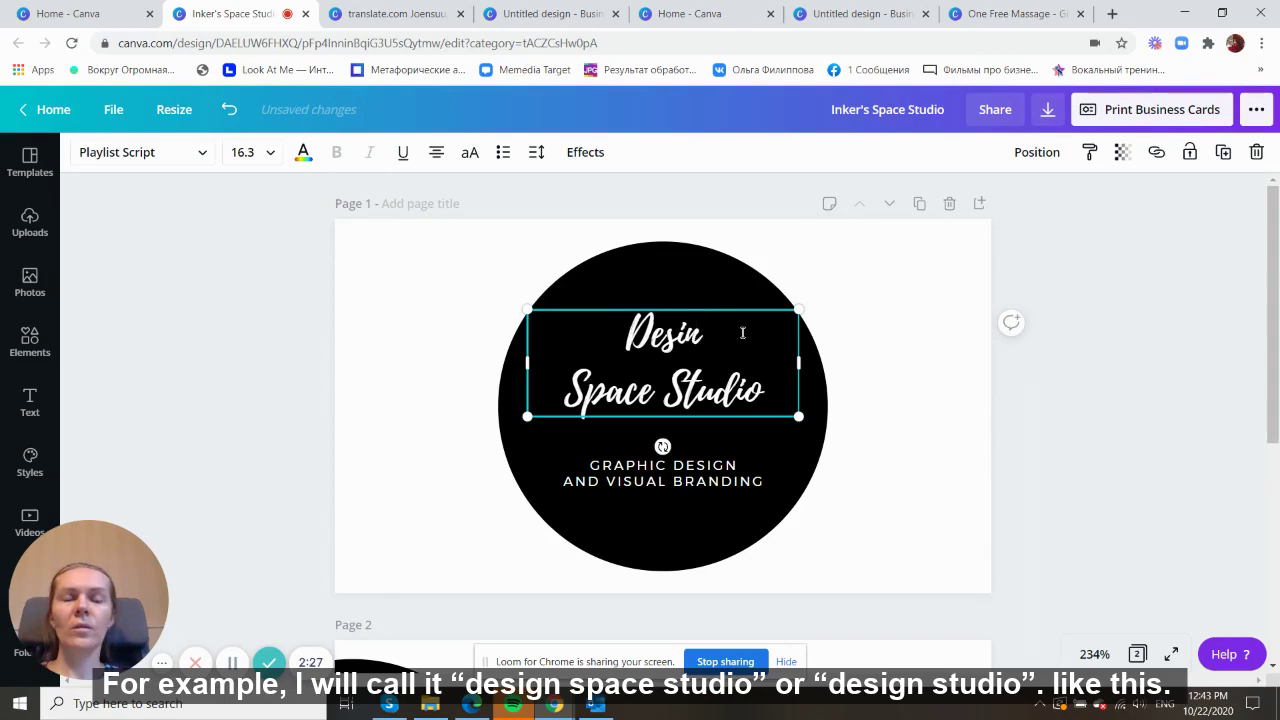
key(BackSpace)
text(gn)
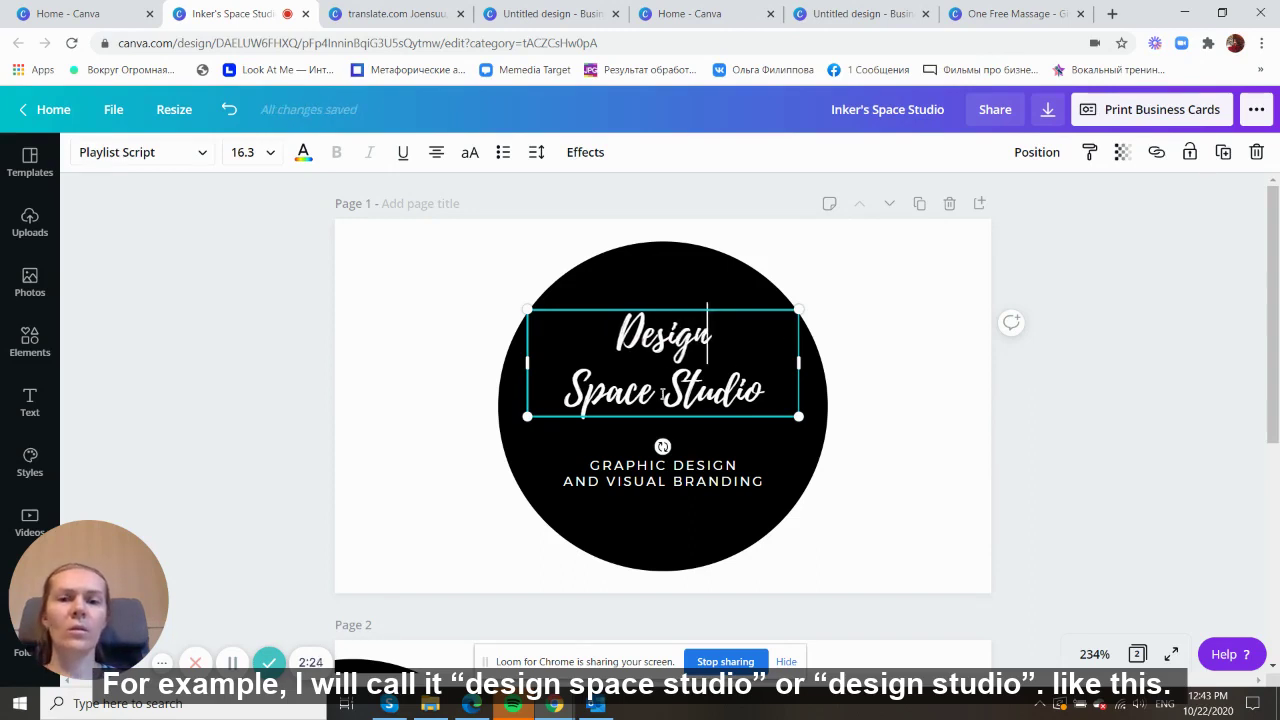
- Delete the word "Space" from the page 1 title and put "Design Studio" on a single line
drag(662, 395, 547, 395)
key(BackSpace)
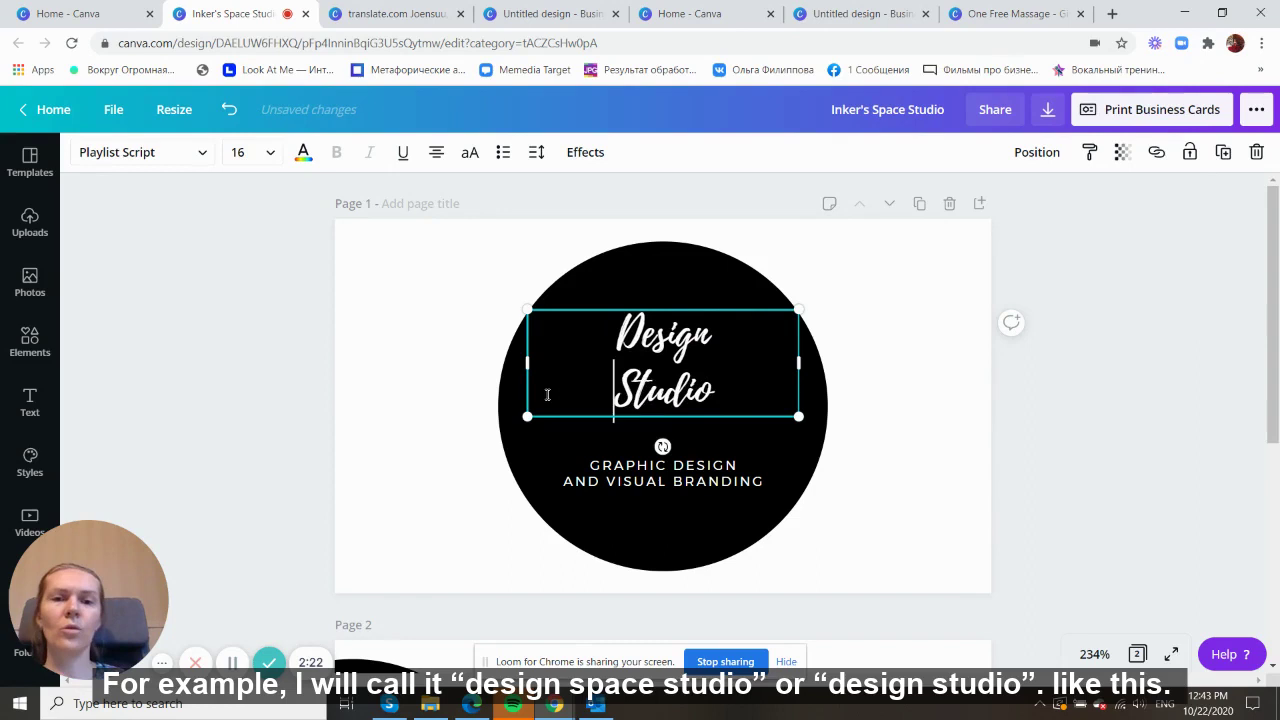
click(650, 381)
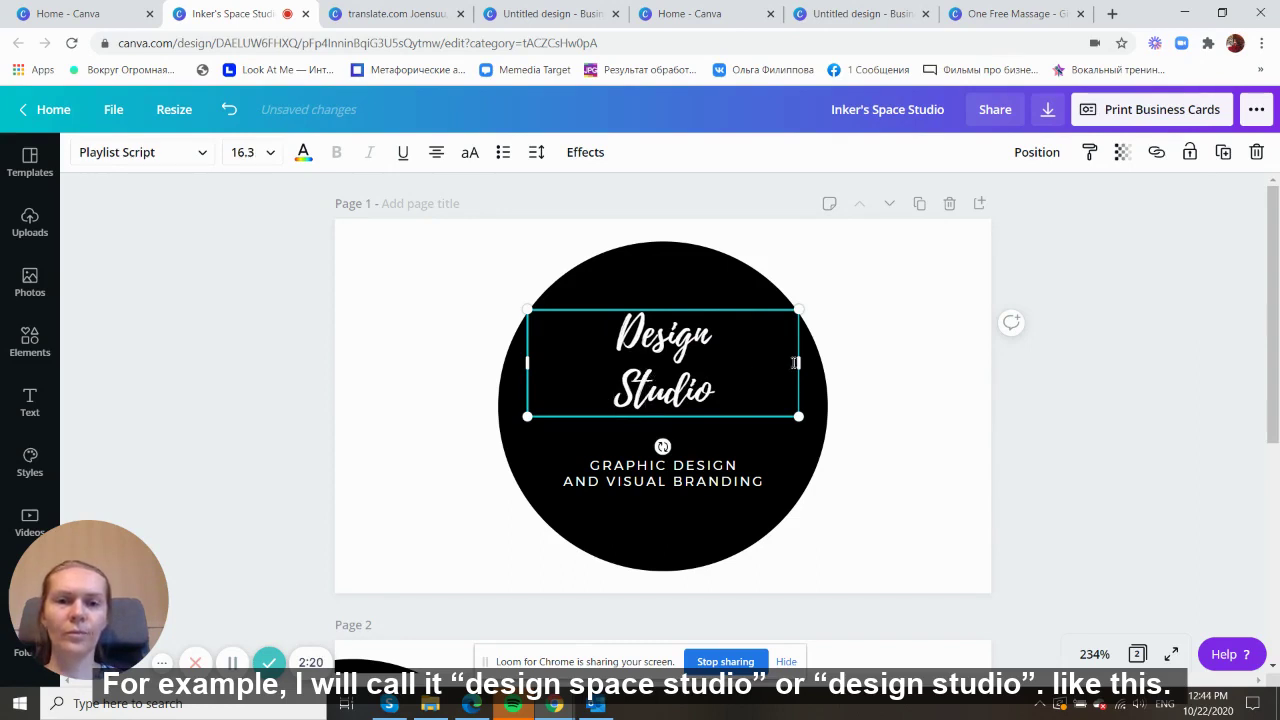
mouse_move(798, 363)
mouse_down()
mouse_move(901, 357)
mouse_move(799, 360)
mouse_up()
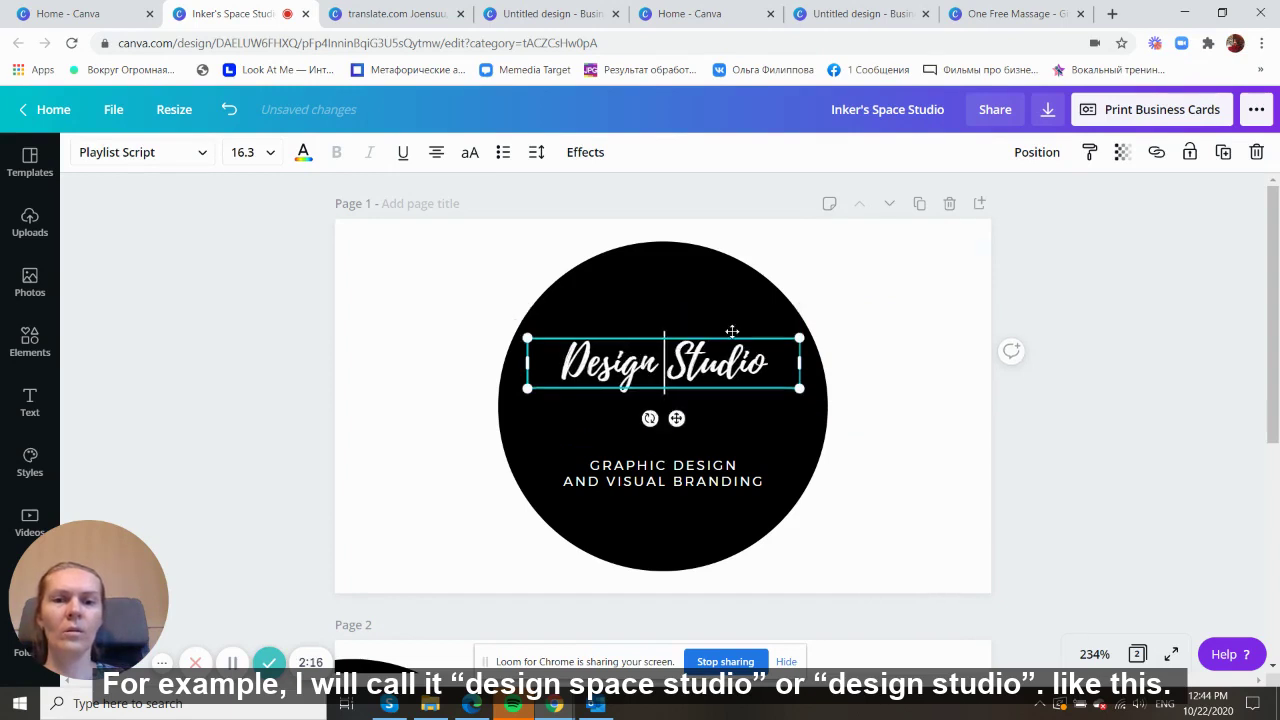
click(1117, 436)
- Move the "Design Studio" title down closer to the tagline and the tagline slightly up, keeping both centred in the circle
drag(701, 386, 708, 371)
click(1106, 391)
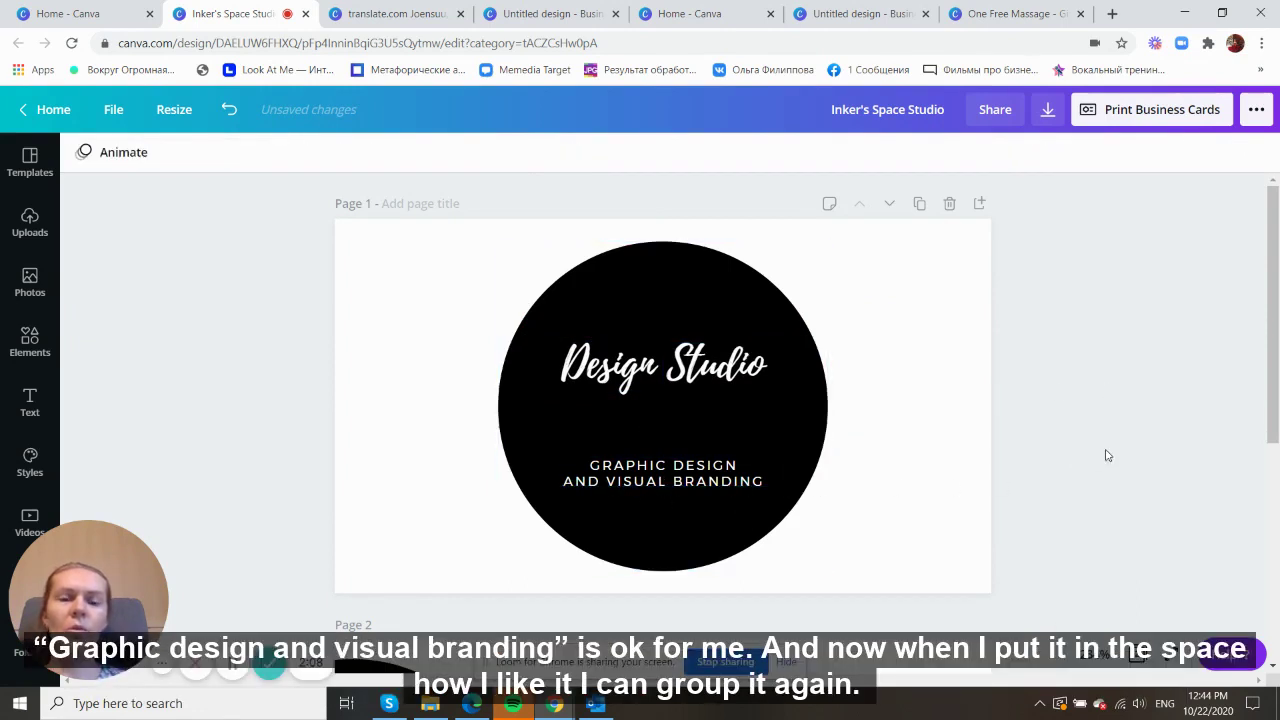
drag(736, 376, 729, 356)
drag(722, 481, 721, 472)
click(1177, 374)
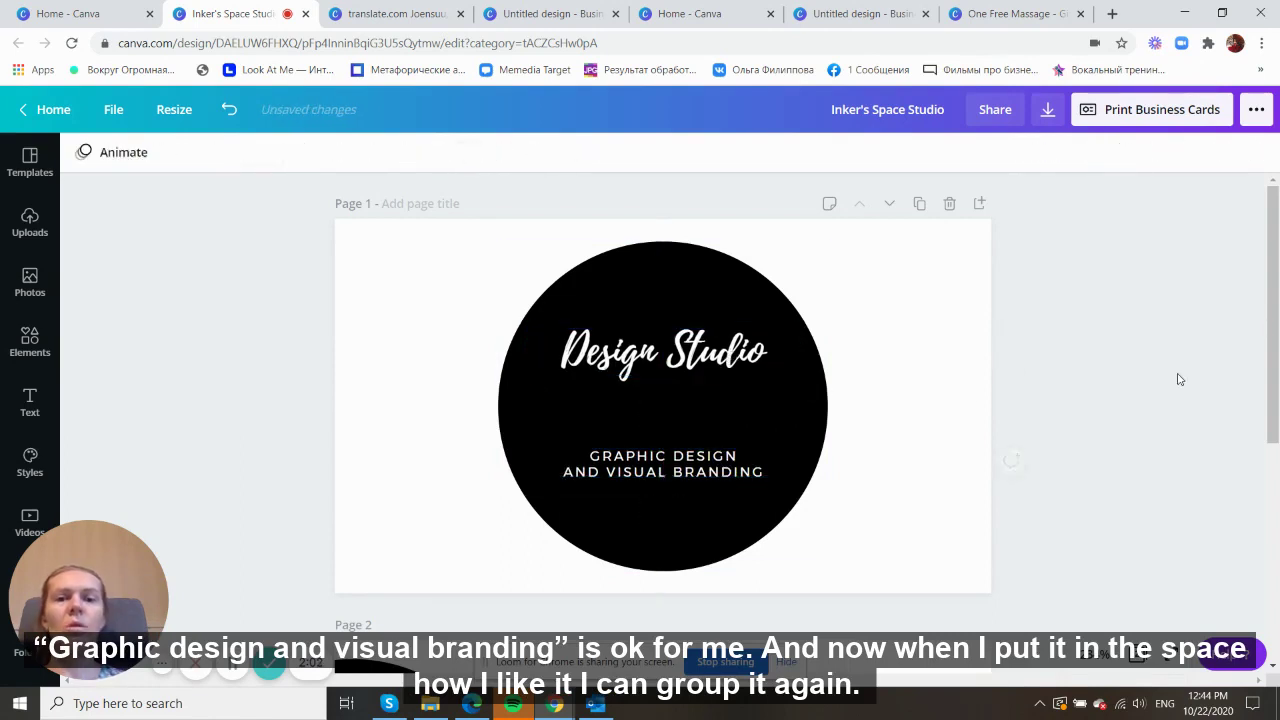
drag(755, 352, 755, 382)
click(960, 390)
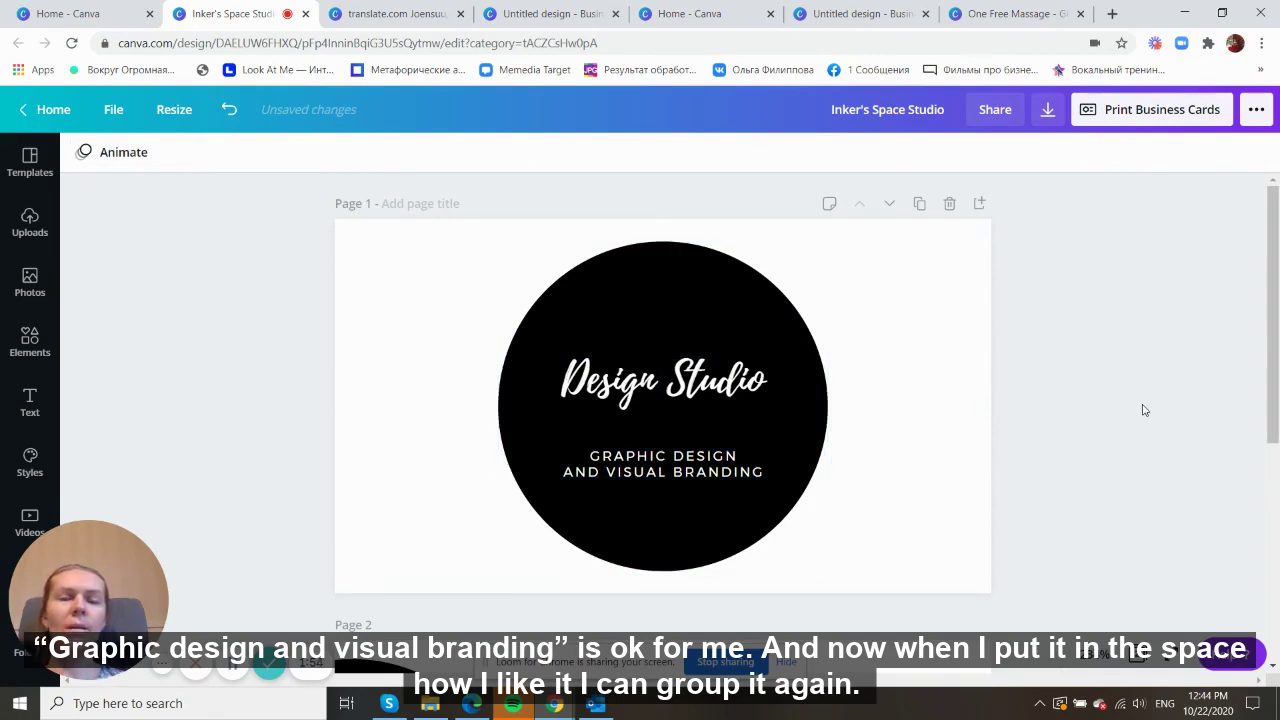
click(757, 388)
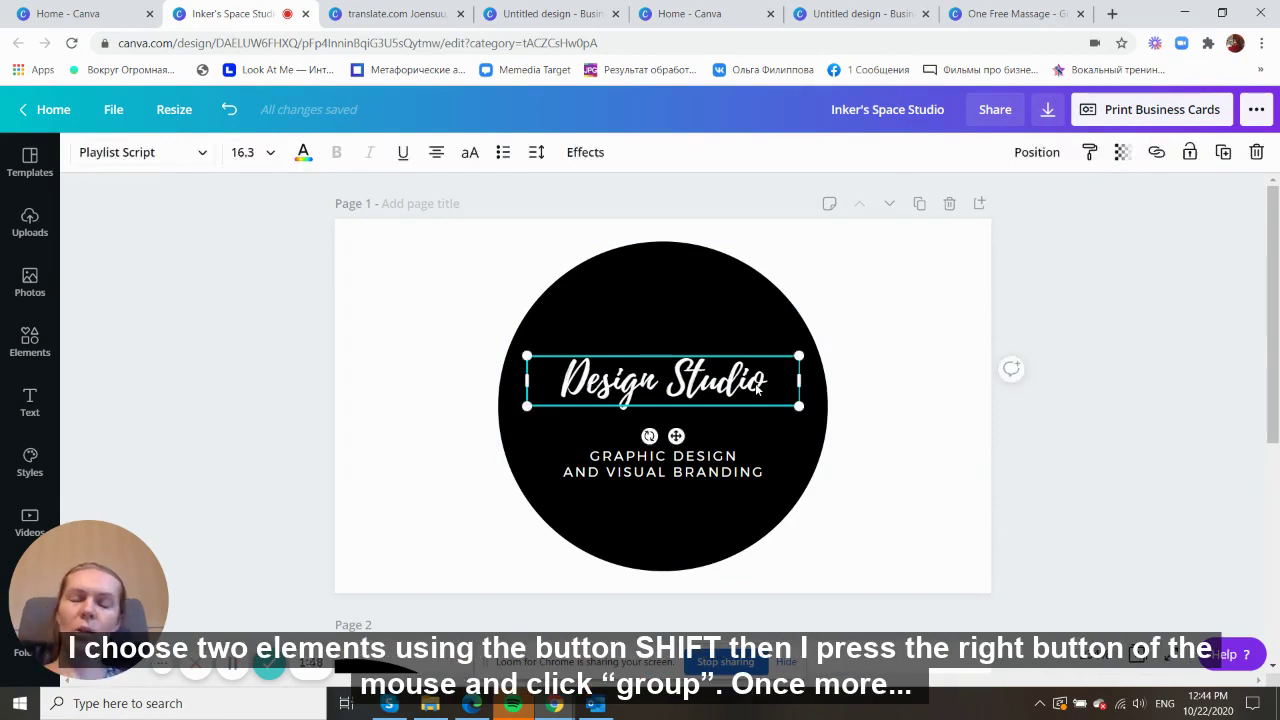
shift+click(735, 458)
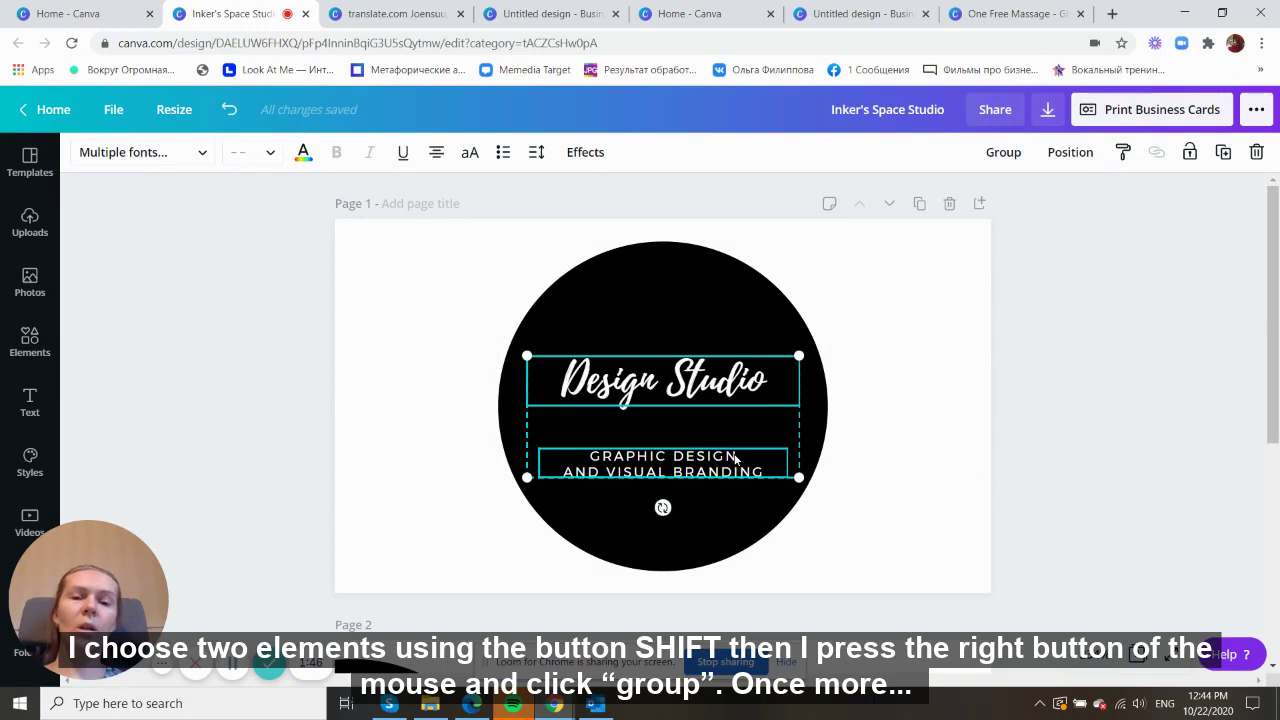
right_click(735, 457)
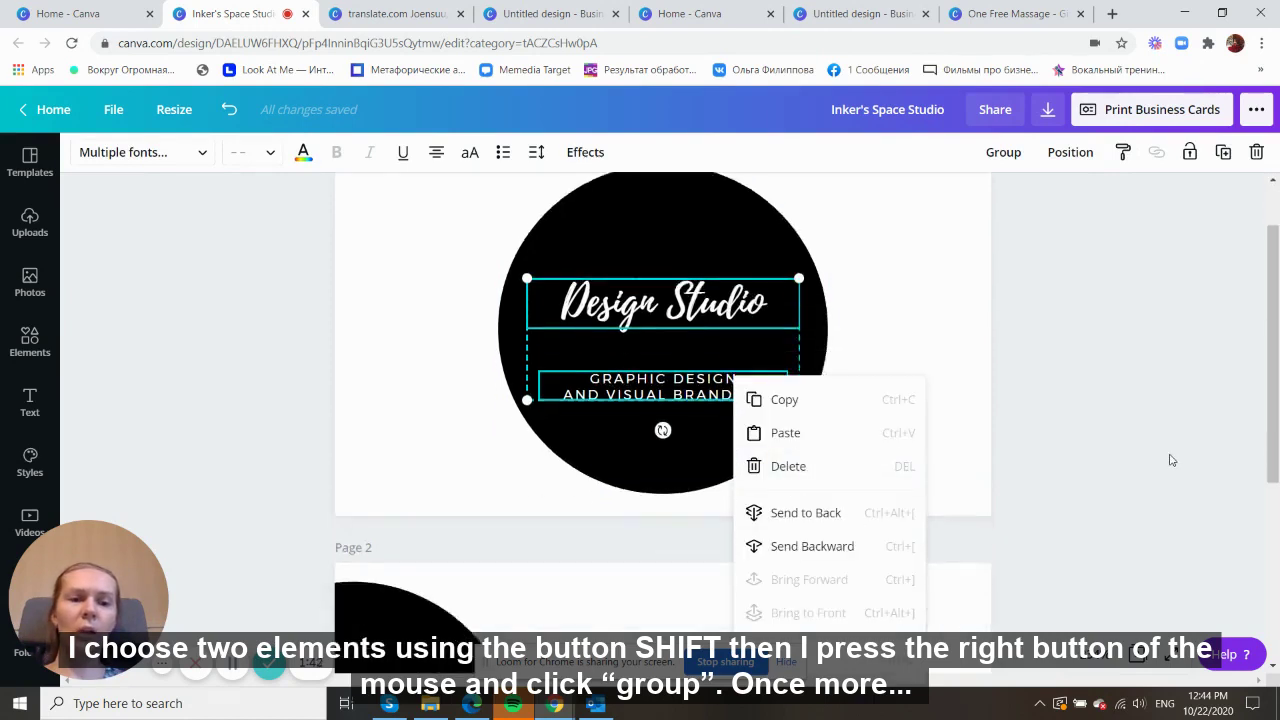
scroll(1166, 460, down, 2)
click(1187, 336)
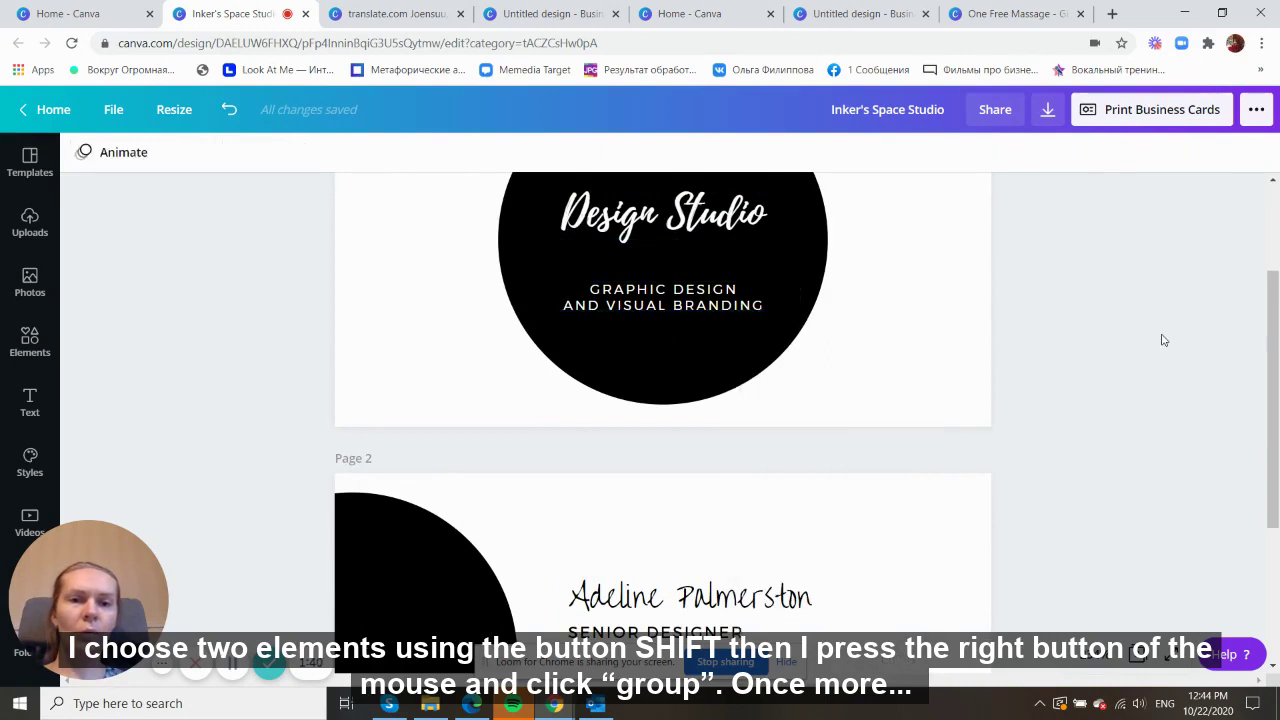
scroll(1006, 336, up, 1)
click(750, 300)
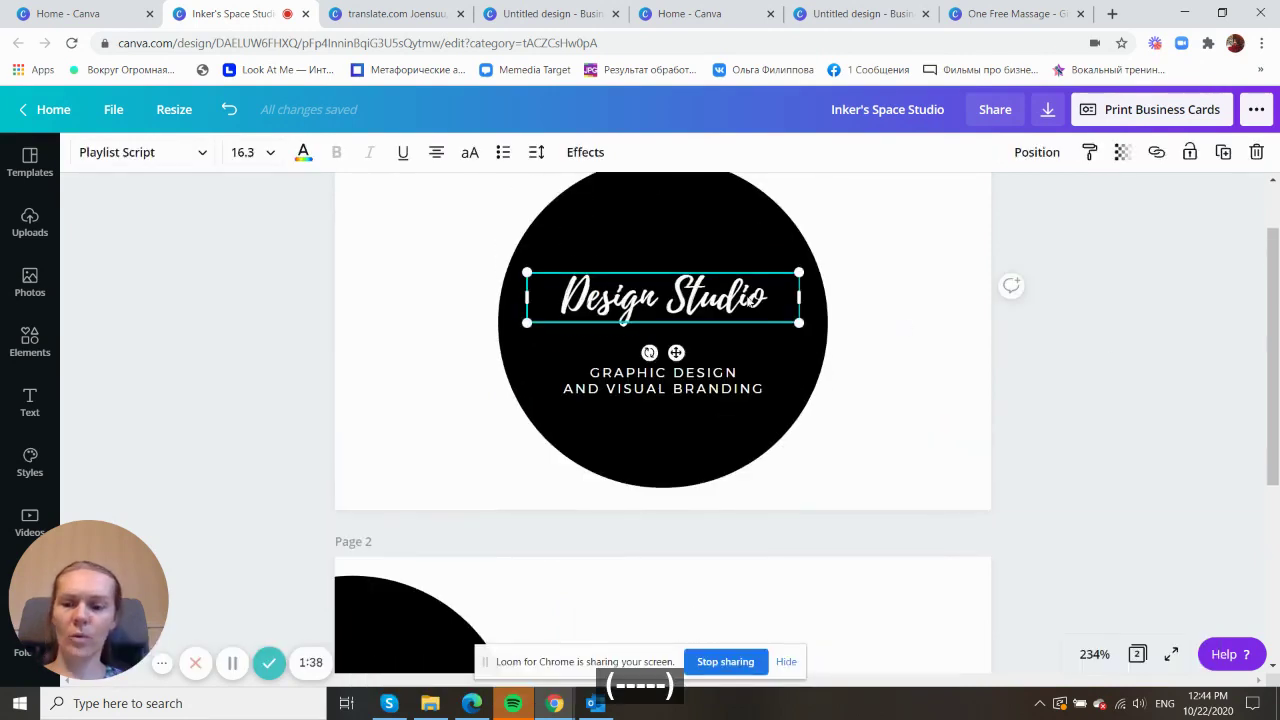
shift+click(712, 388)
right_click(718, 397)
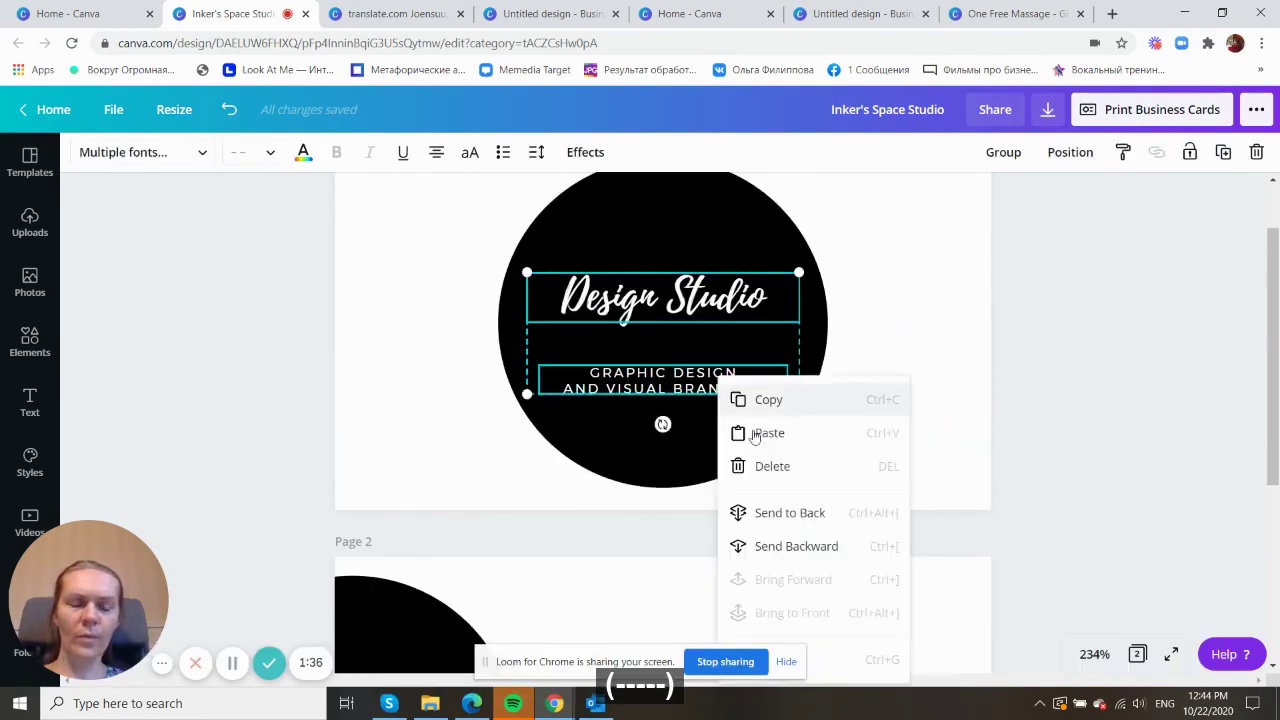
scroll(1185, 390, down, 2)
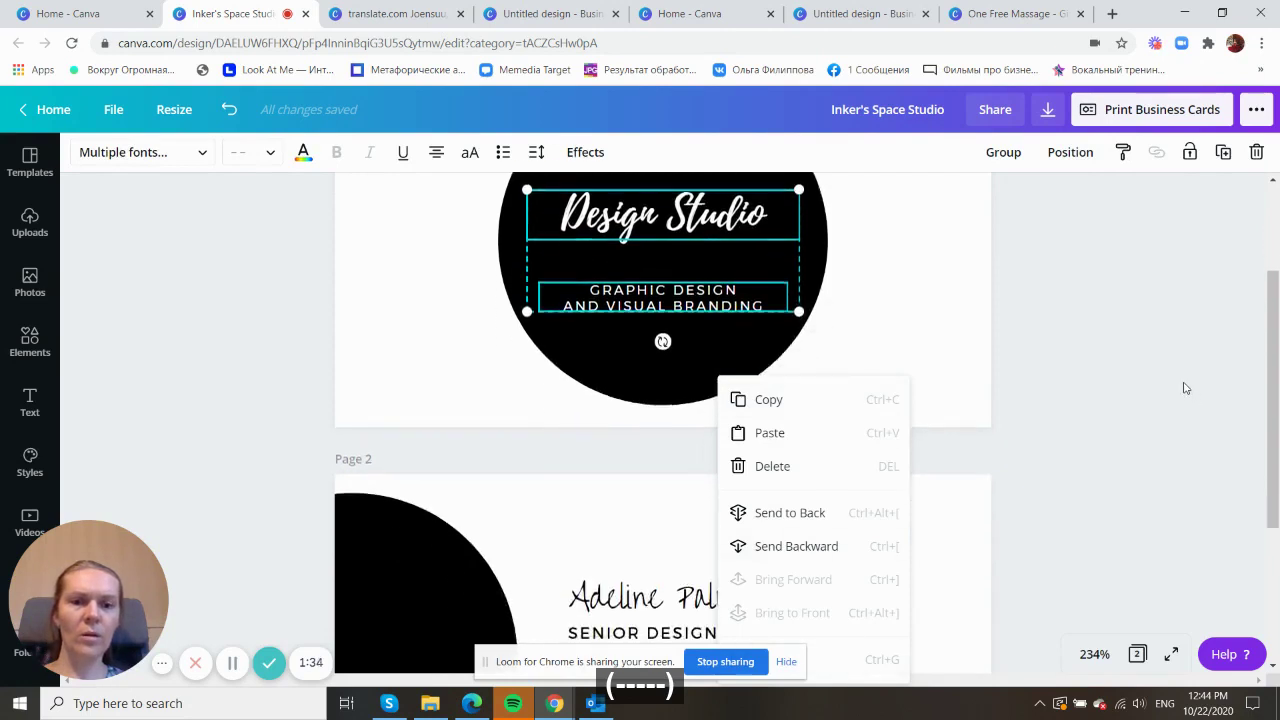
scroll(1113, 426, down, 2)
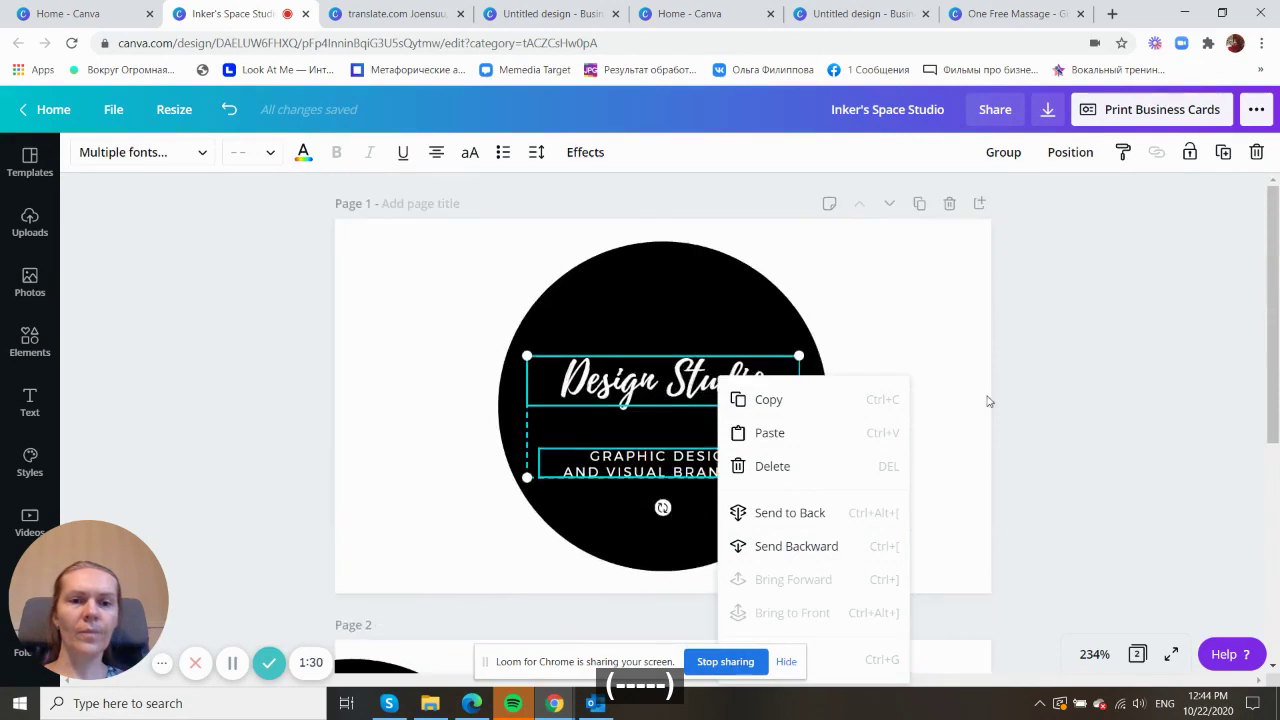
click(1150, 376)
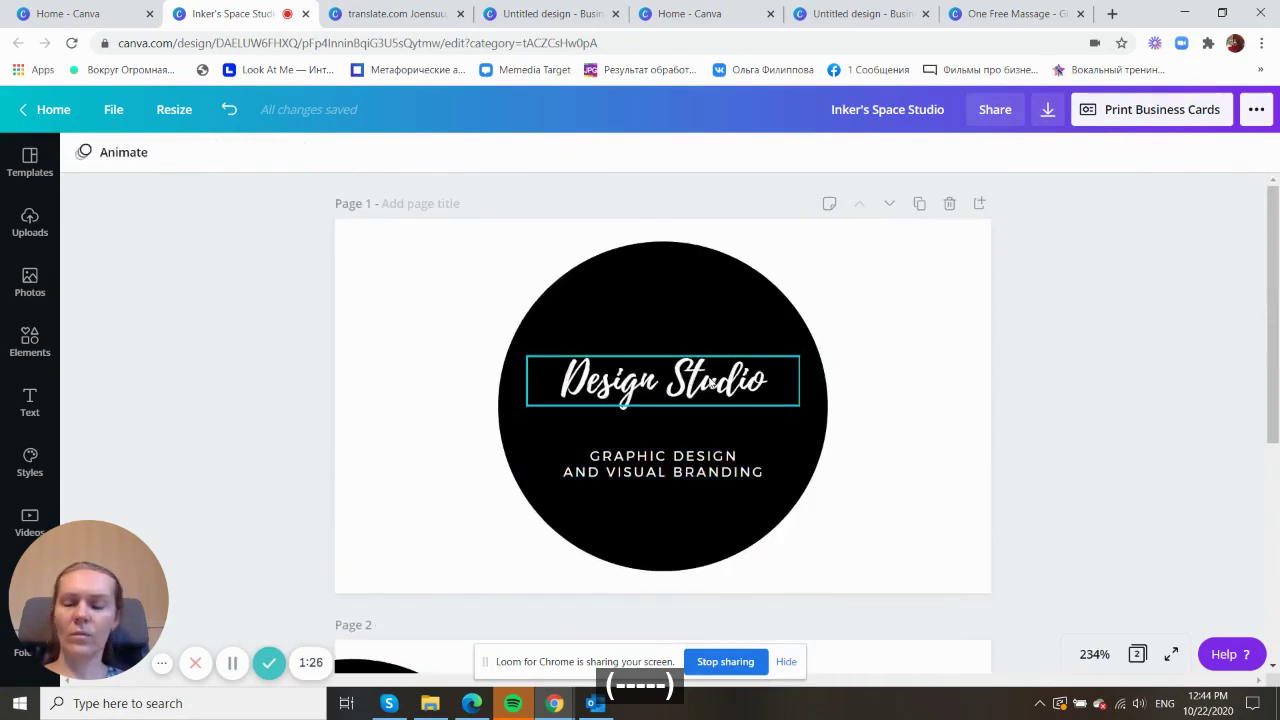
- Group the circle, the "Design Studio" title and the tagline on page 1 into one group
key(ctrl+a)
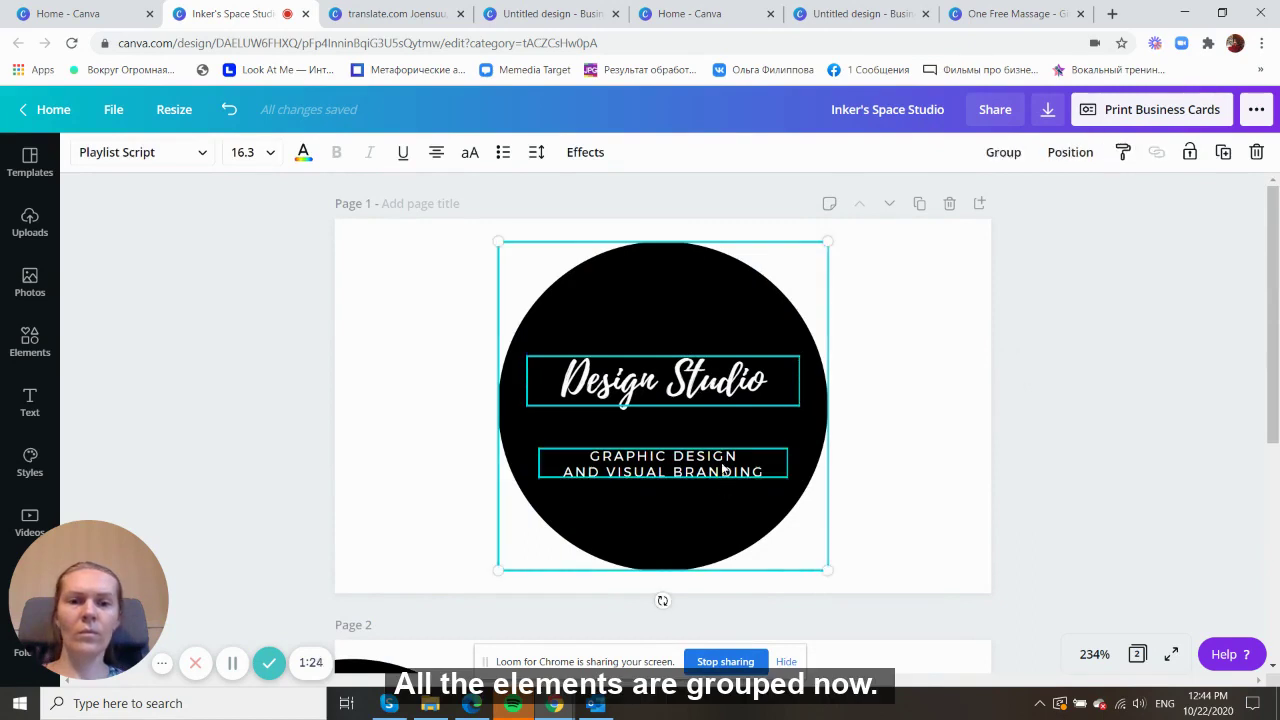
right_click(722, 464)
click(841, 666)
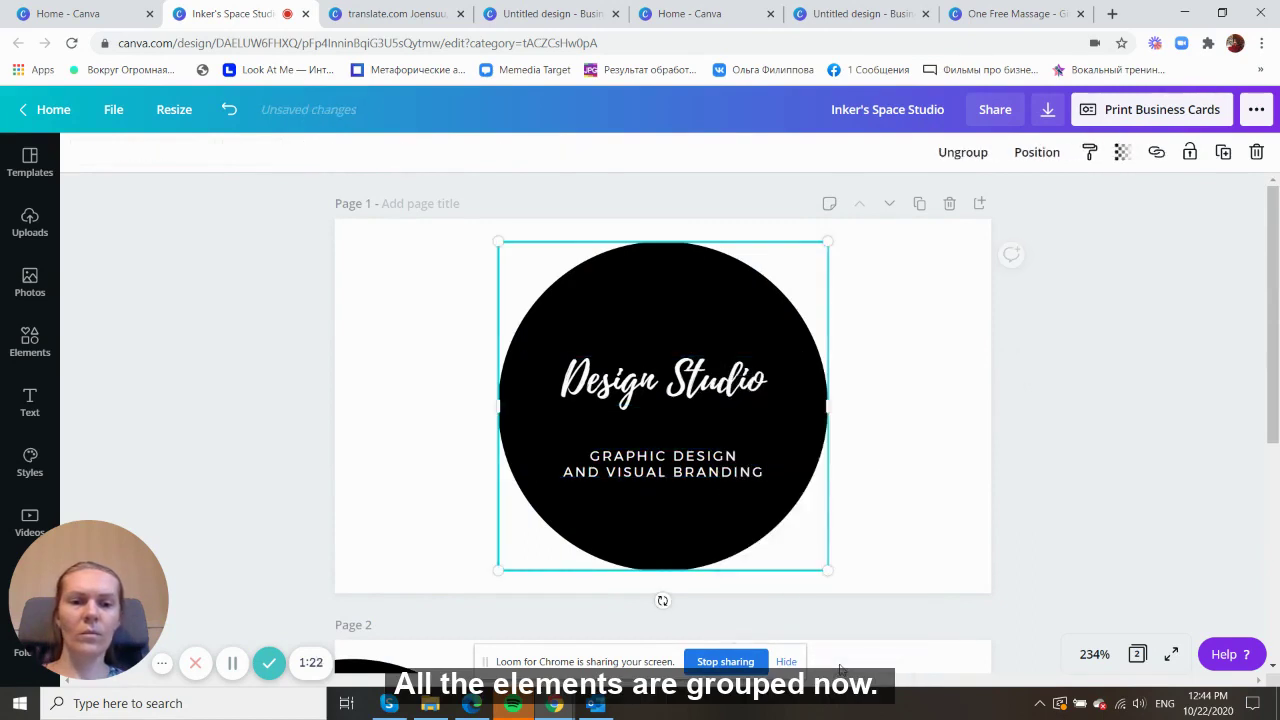
mouse_move(750, 380)
mouse_down()
mouse_move(735, 348)
mouse_move(751, 390)
mouse_move(737, 388)
mouse_move(731, 370)
mouse_move(750, 380)
mouse_up()
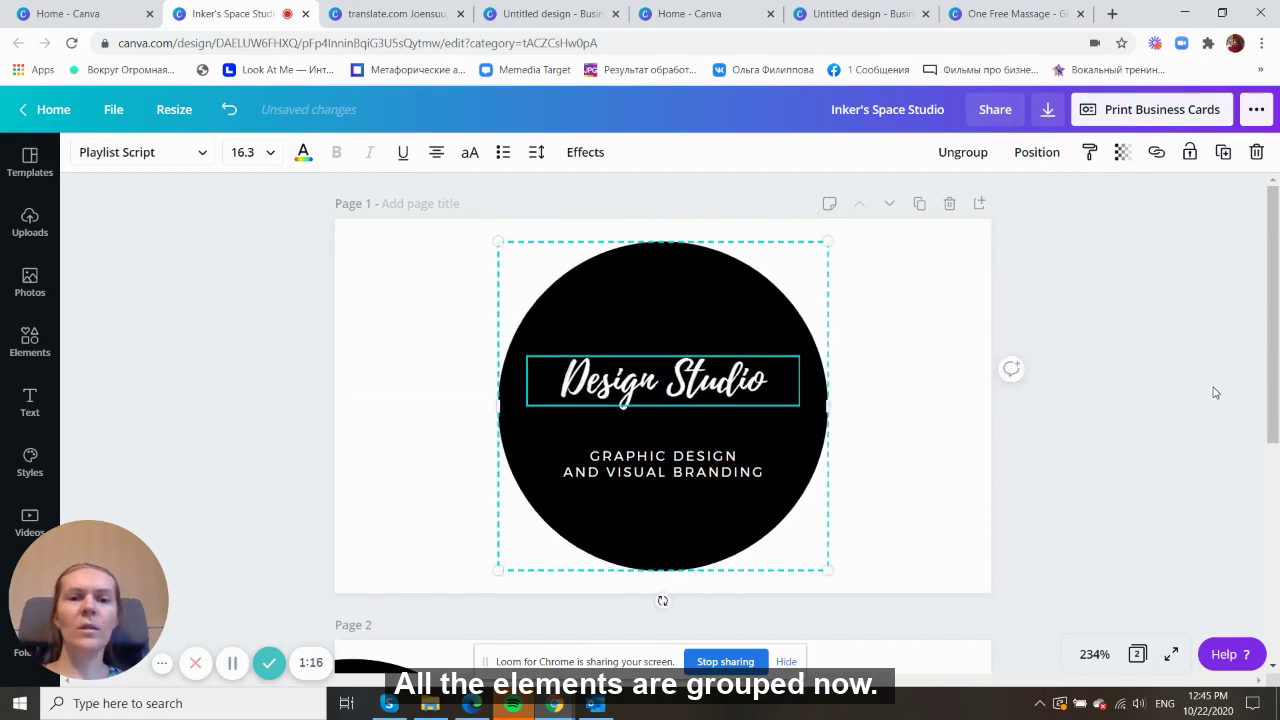
click(1149, 354)
scroll(1135, 340, down, 5)
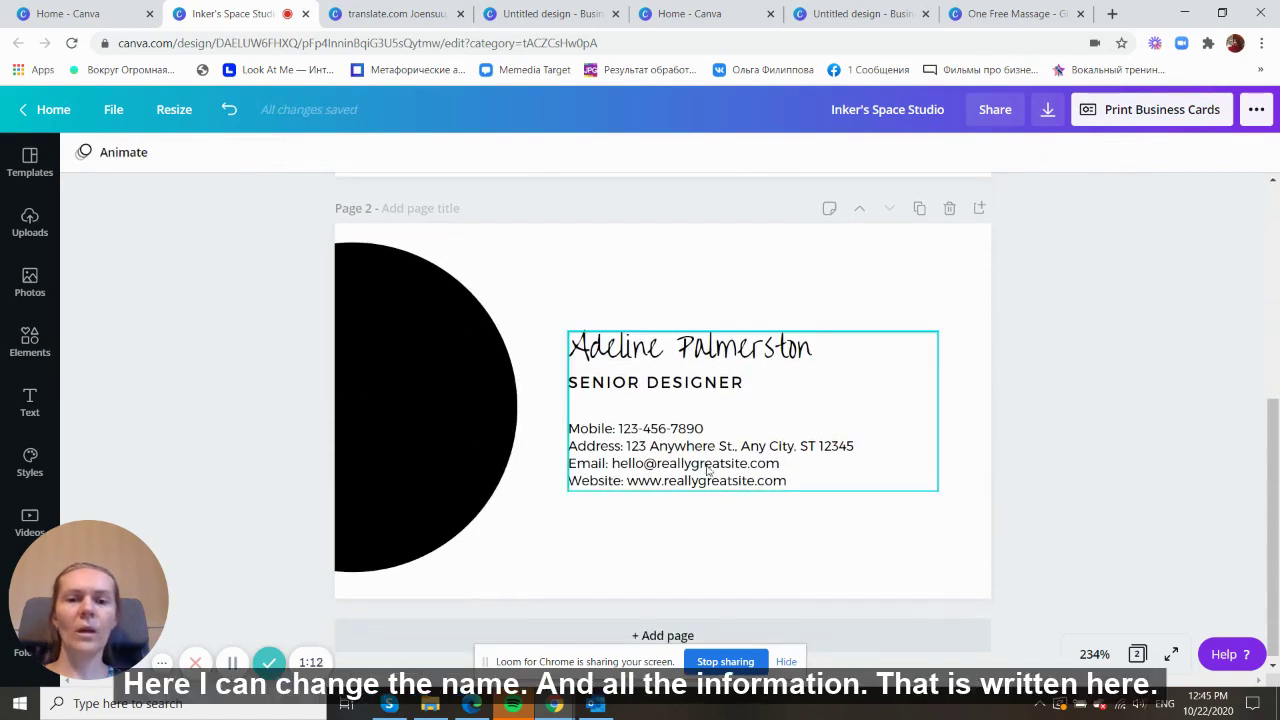
click(703, 470)
click(708, 352)
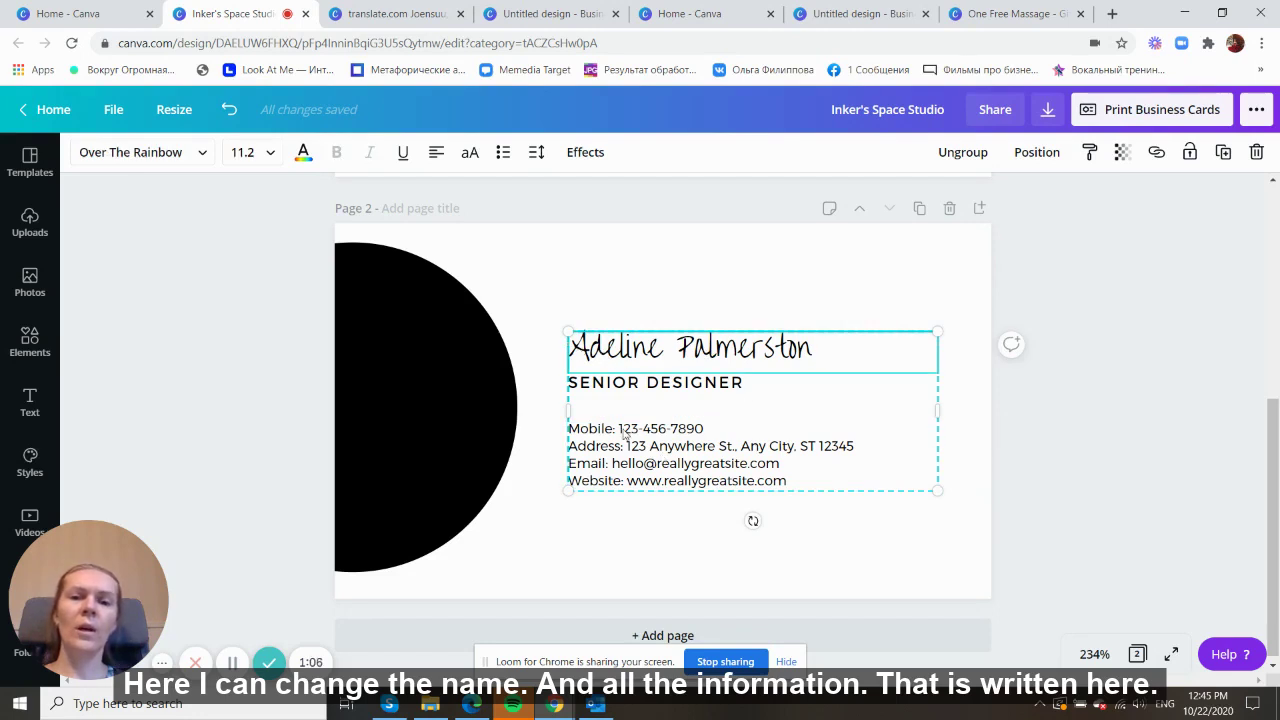
click(1125, 432)
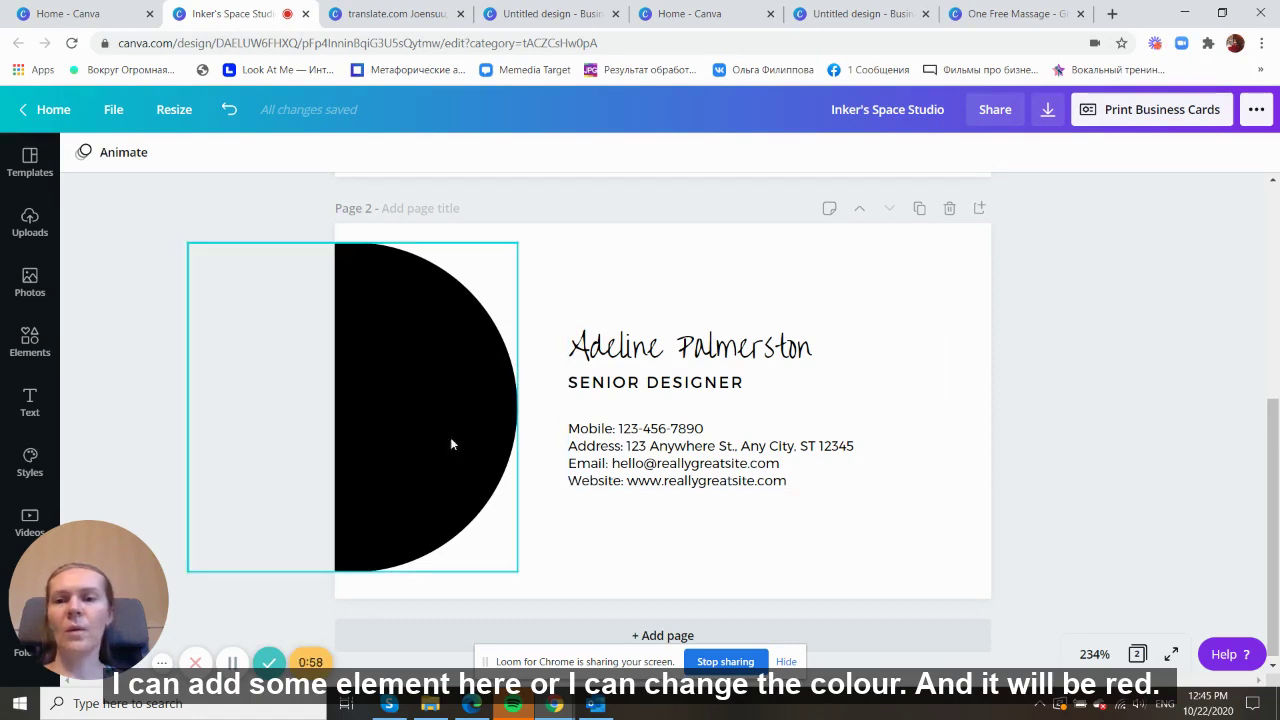
- Change the colour of the circle on page 1 to the custom dark red #891313
scroll(1188, 408, up, 4)
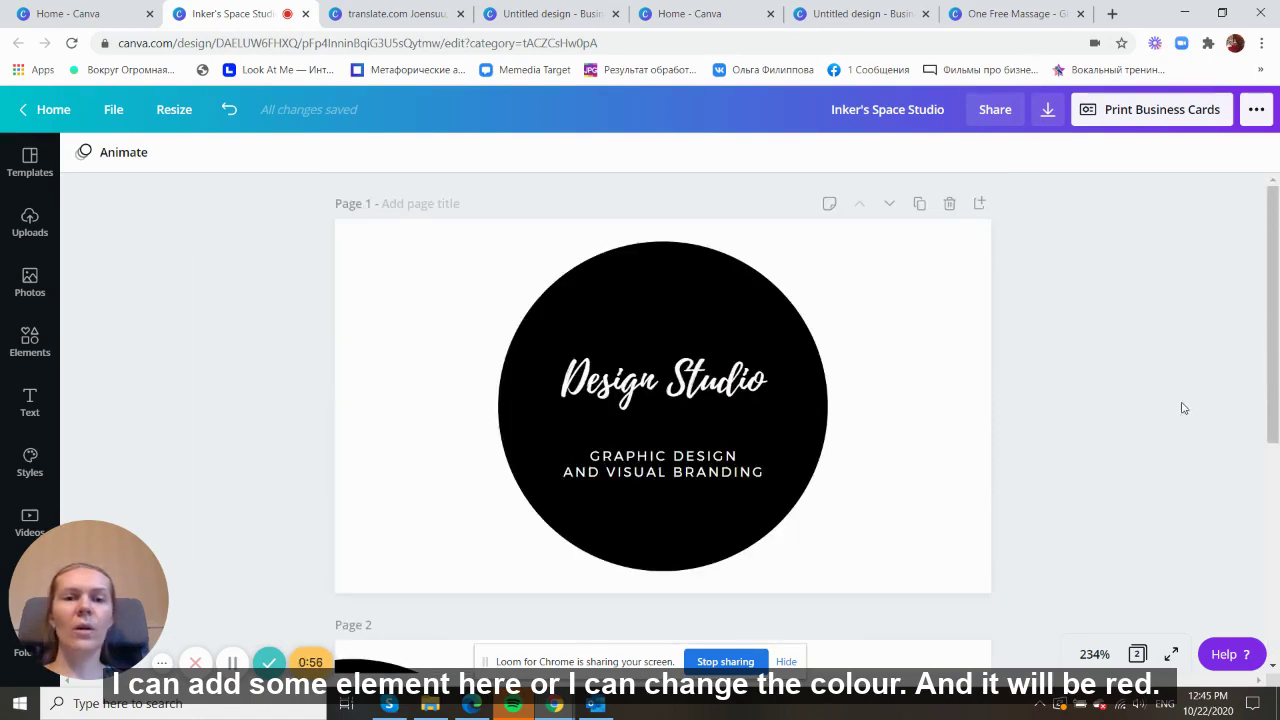
click(654, 280)
click(83, 152)
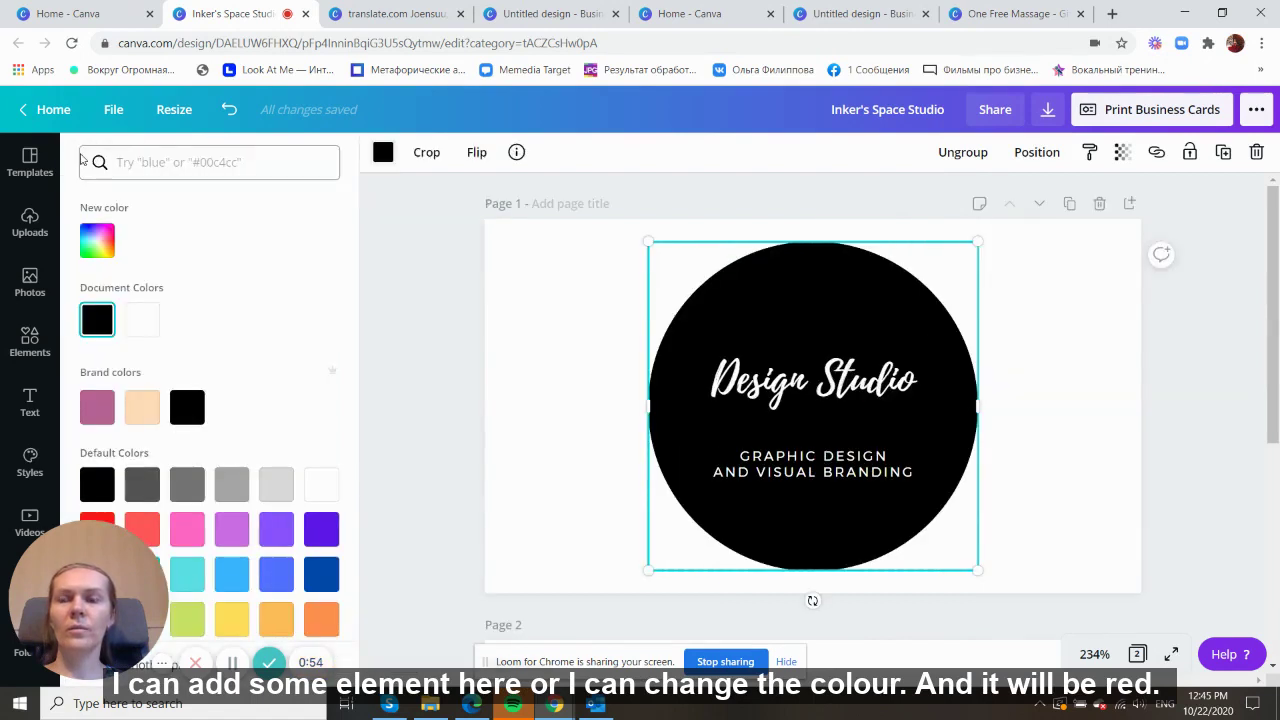
click(96, 245)
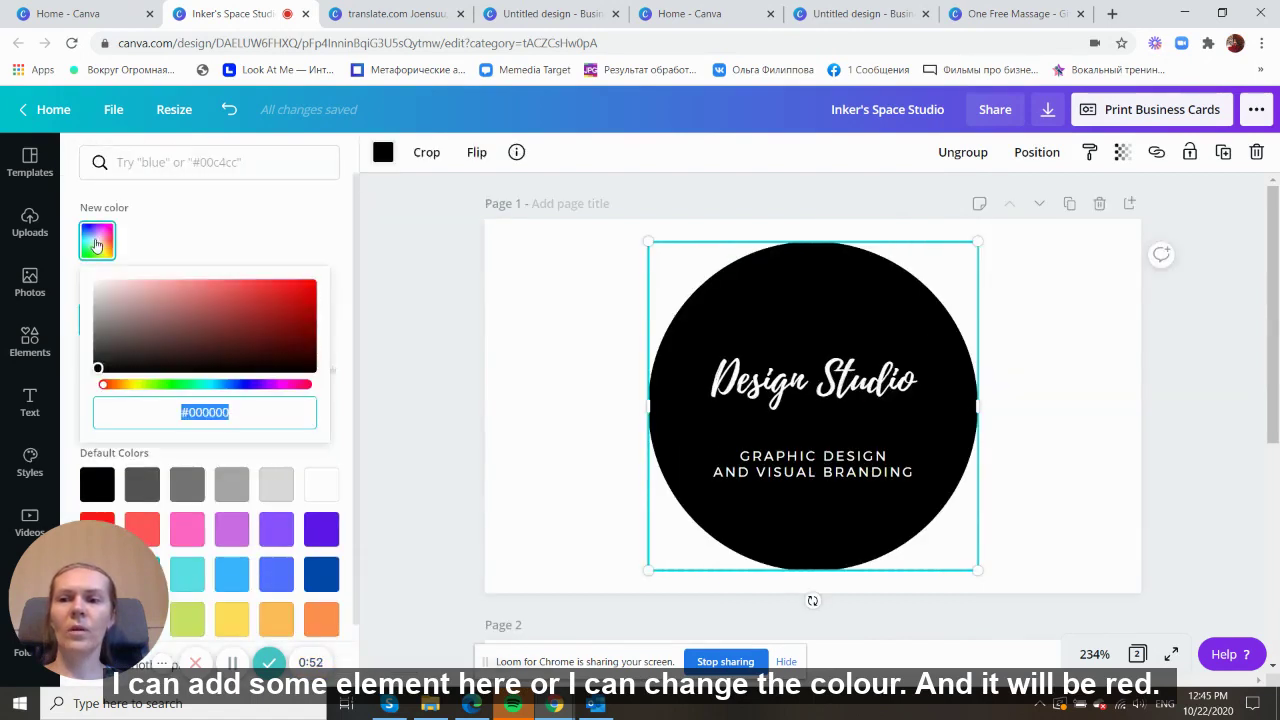
drag(97, 372, 286, 322)
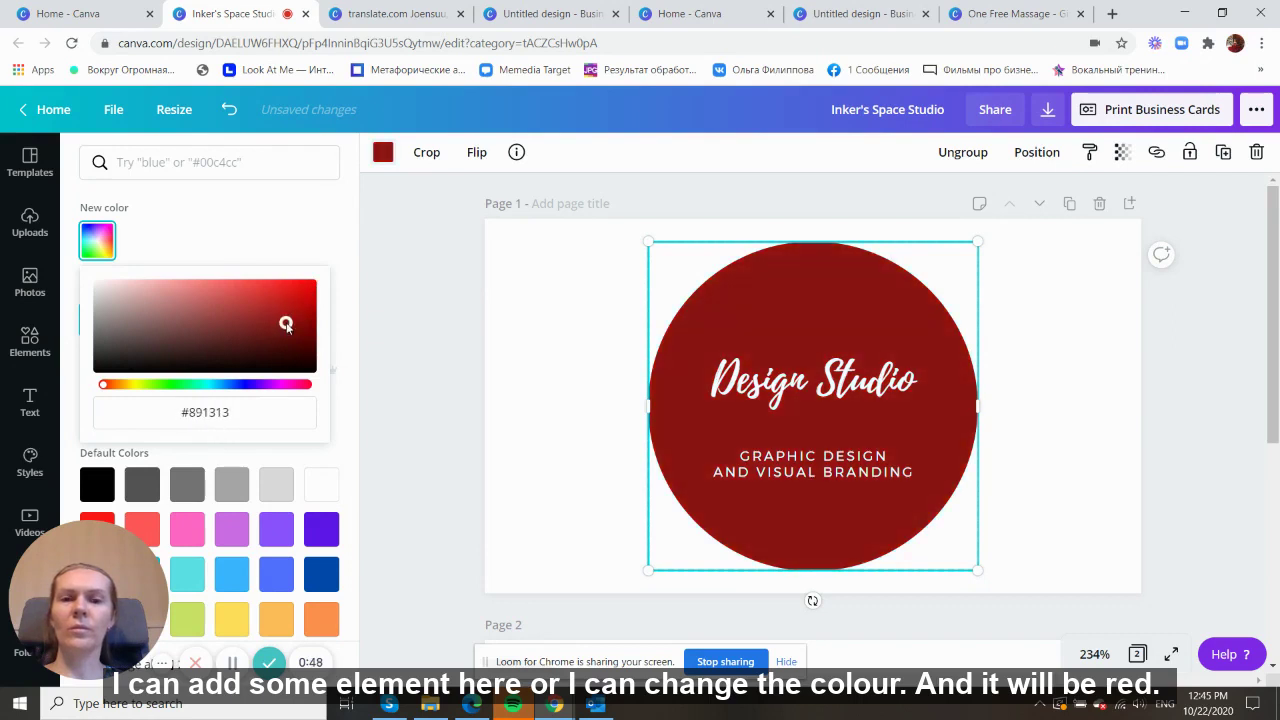
click(1177, 307)
- Recolour the black circle on page 2 with the dark red from the document colours
scroll(1195, 318, down, 5)
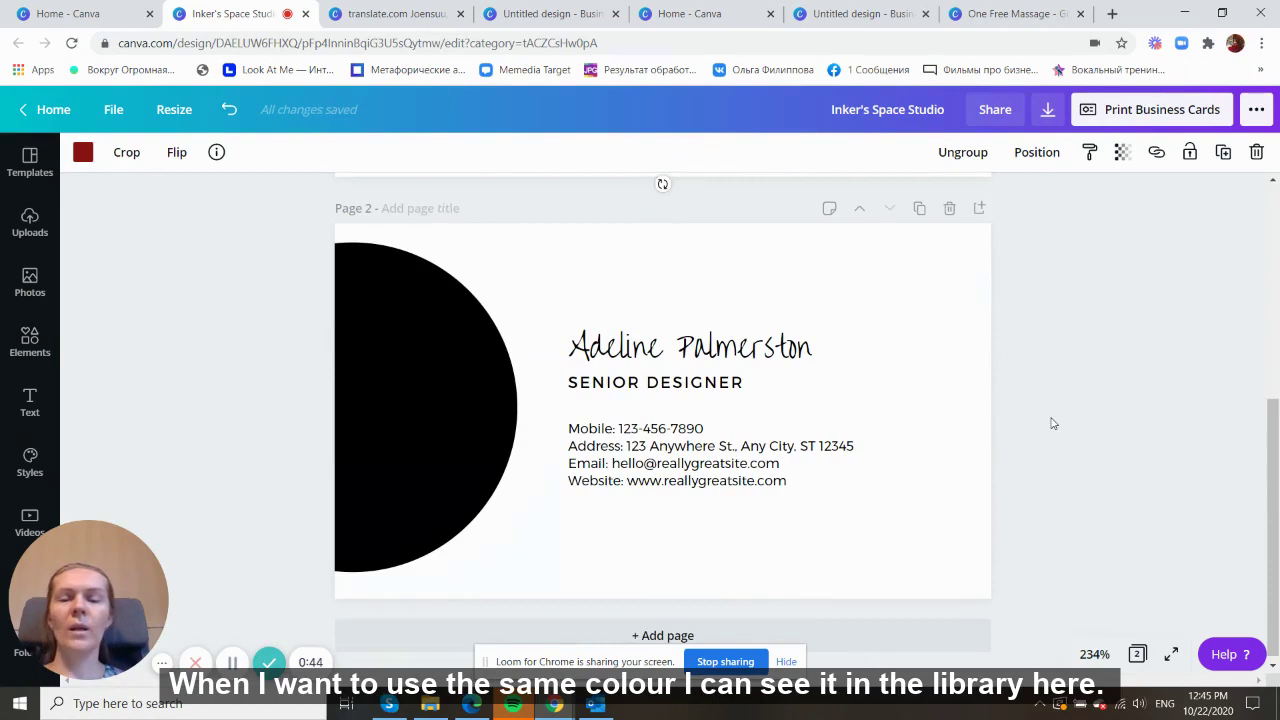
click(400, 424)
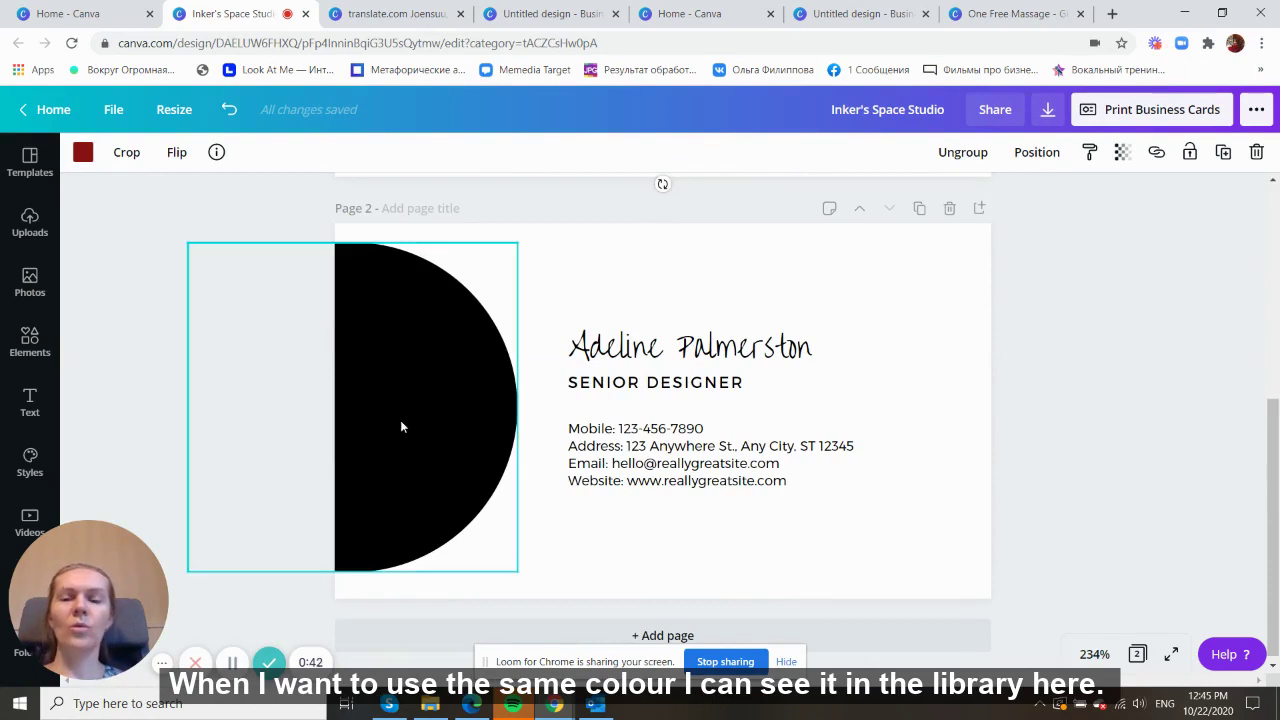
click(83, 153)
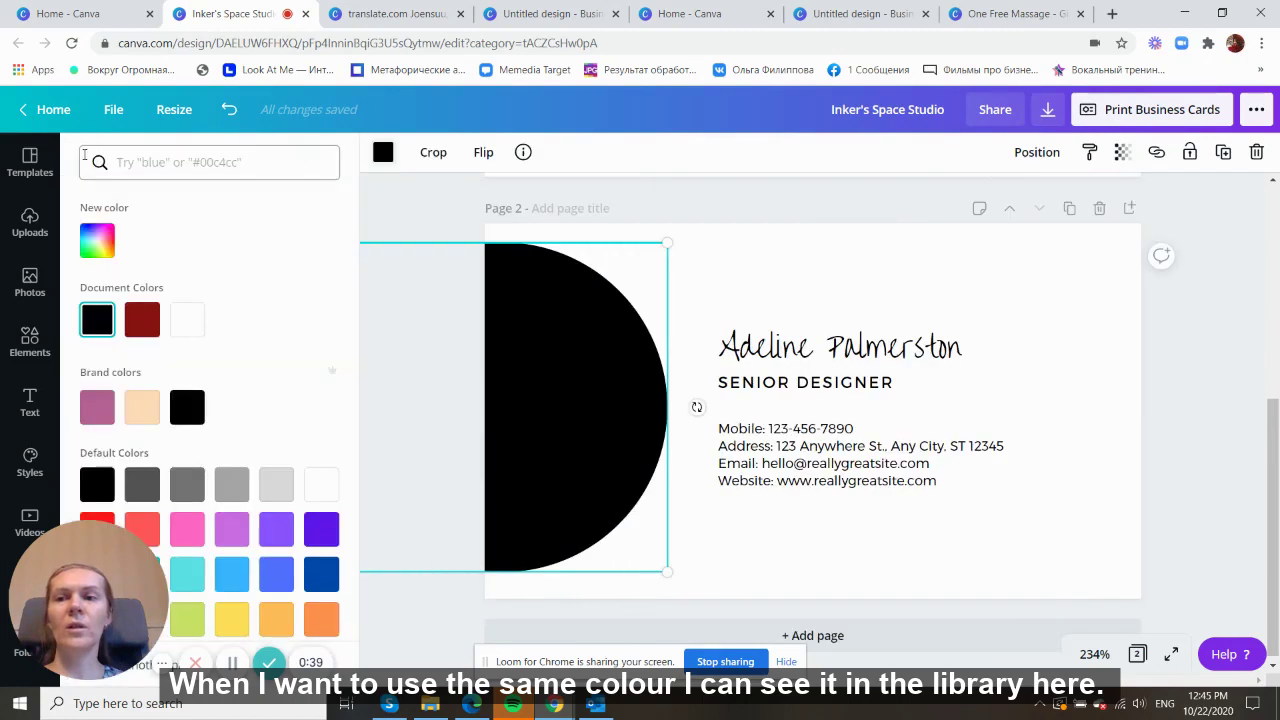
click(142, 320)
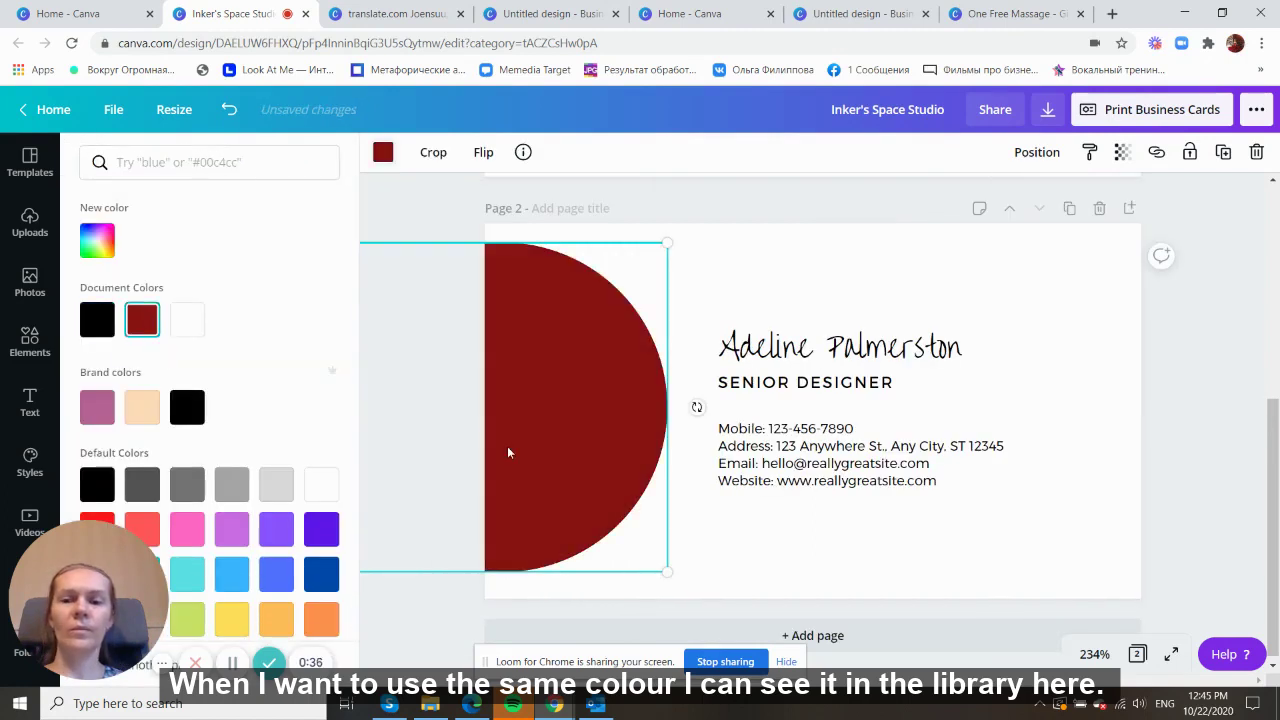
scroll(1230, 410, up, 3)
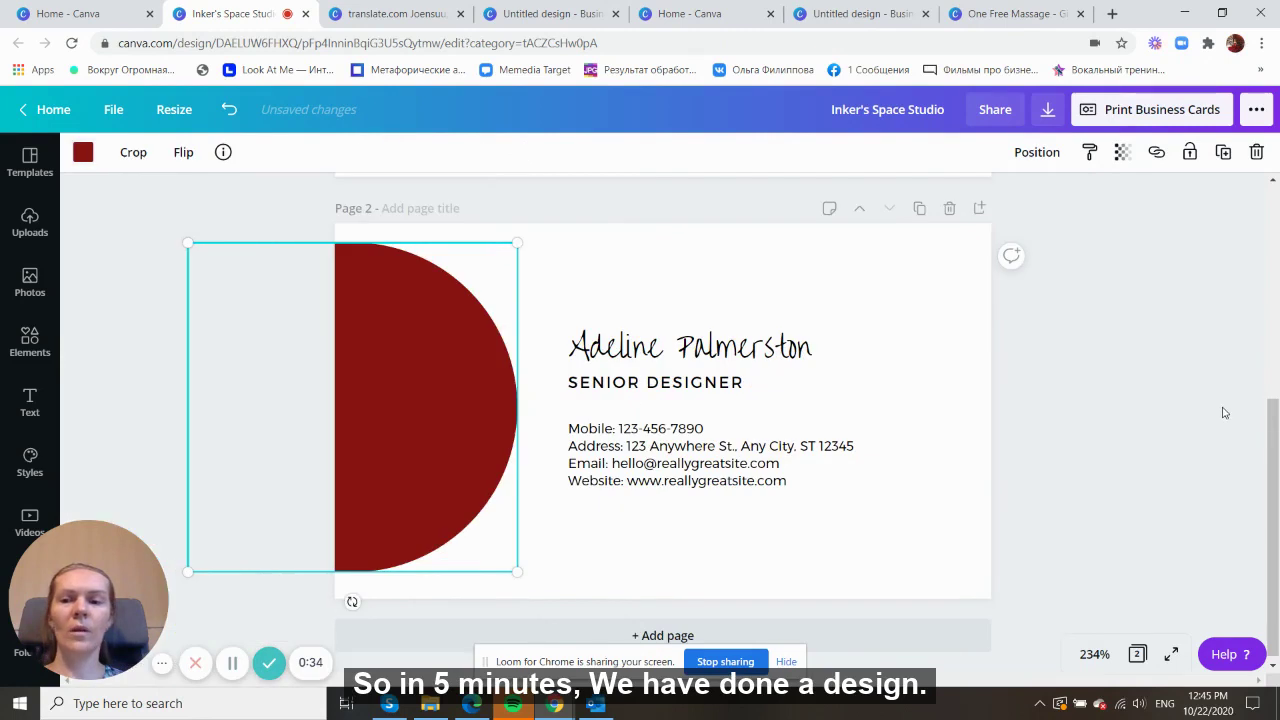
scroll(1224, 412, up, 1)
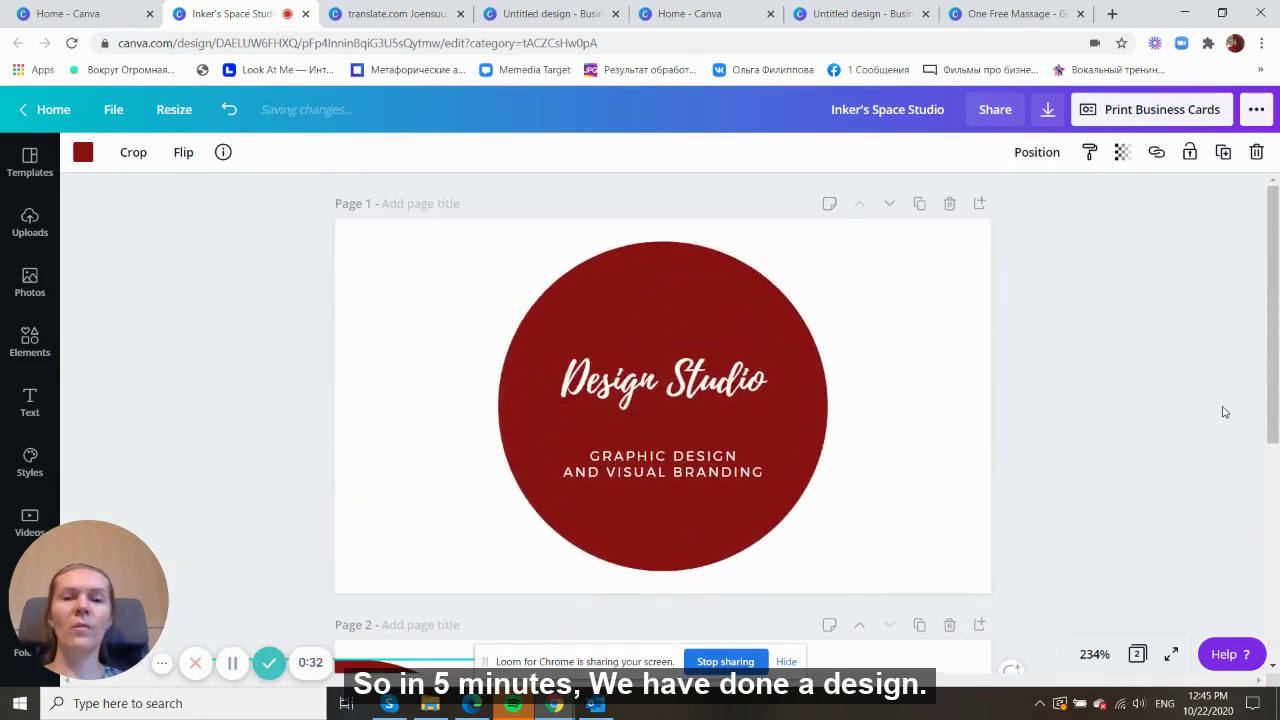
scroll(1185, 400, down, 5)
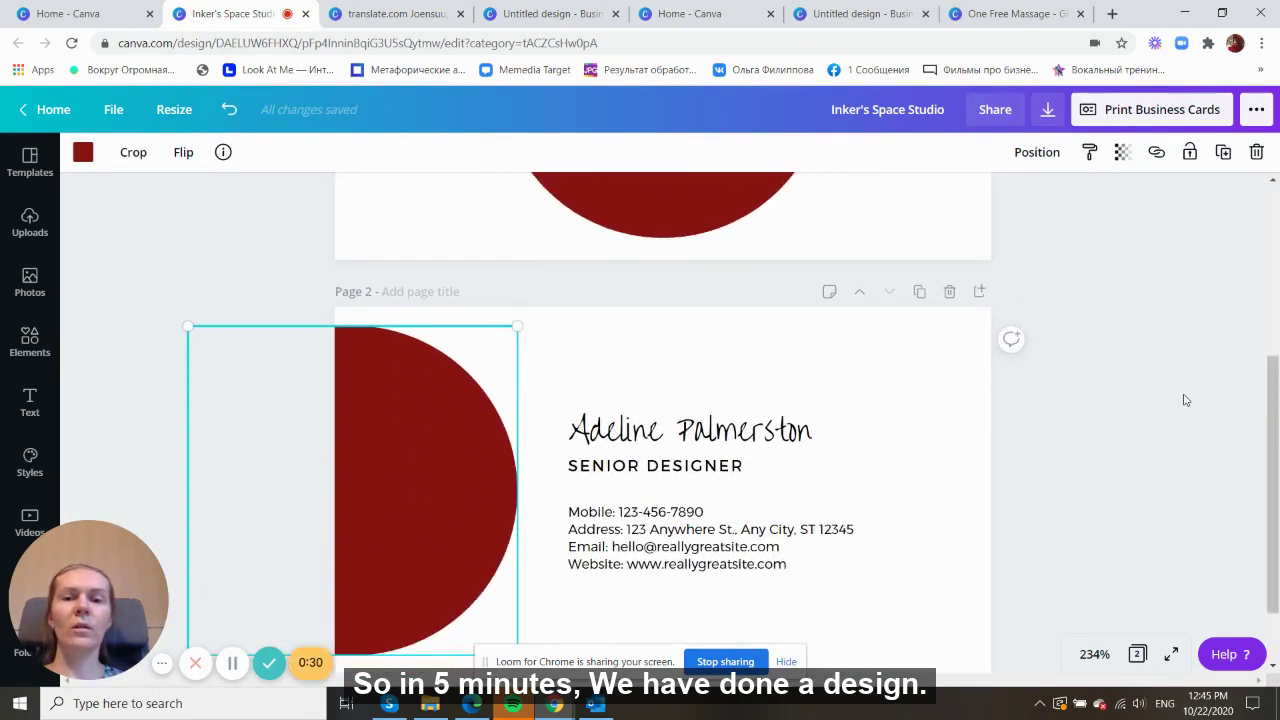